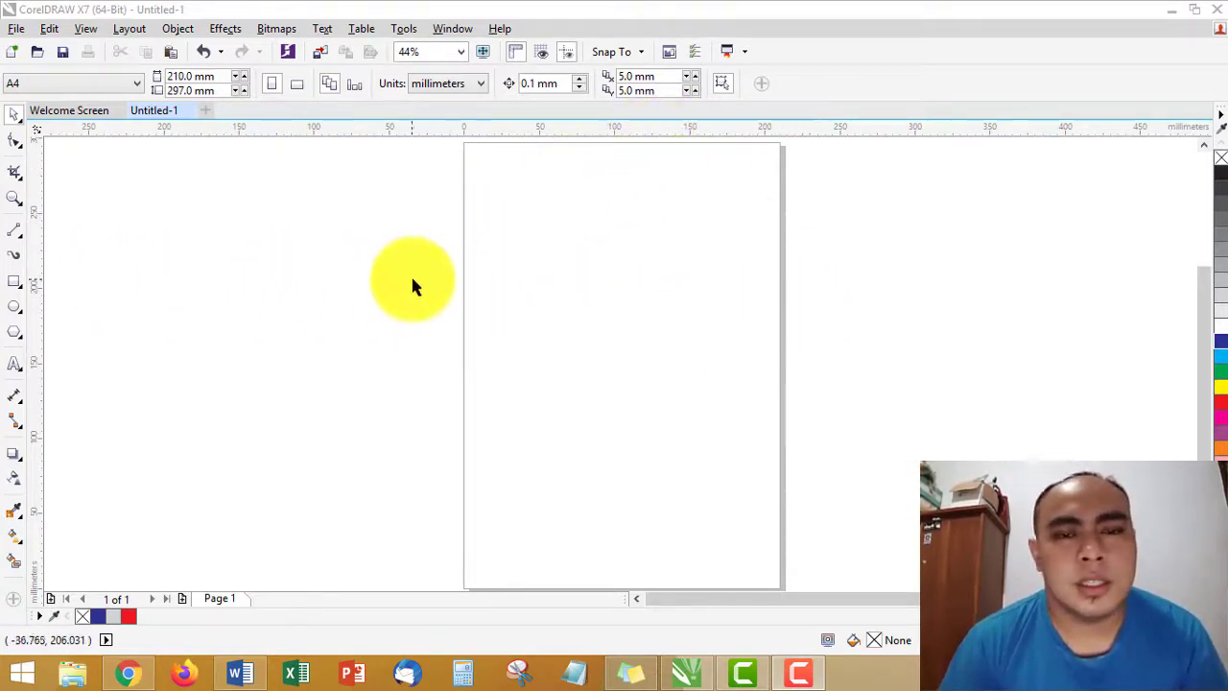
Step: Draw a rectangle about 145 by 55 mm near the page's upper edge and a square about 108 mm wide below it
{"action": "left_click", "coordinate": [17, 283]}
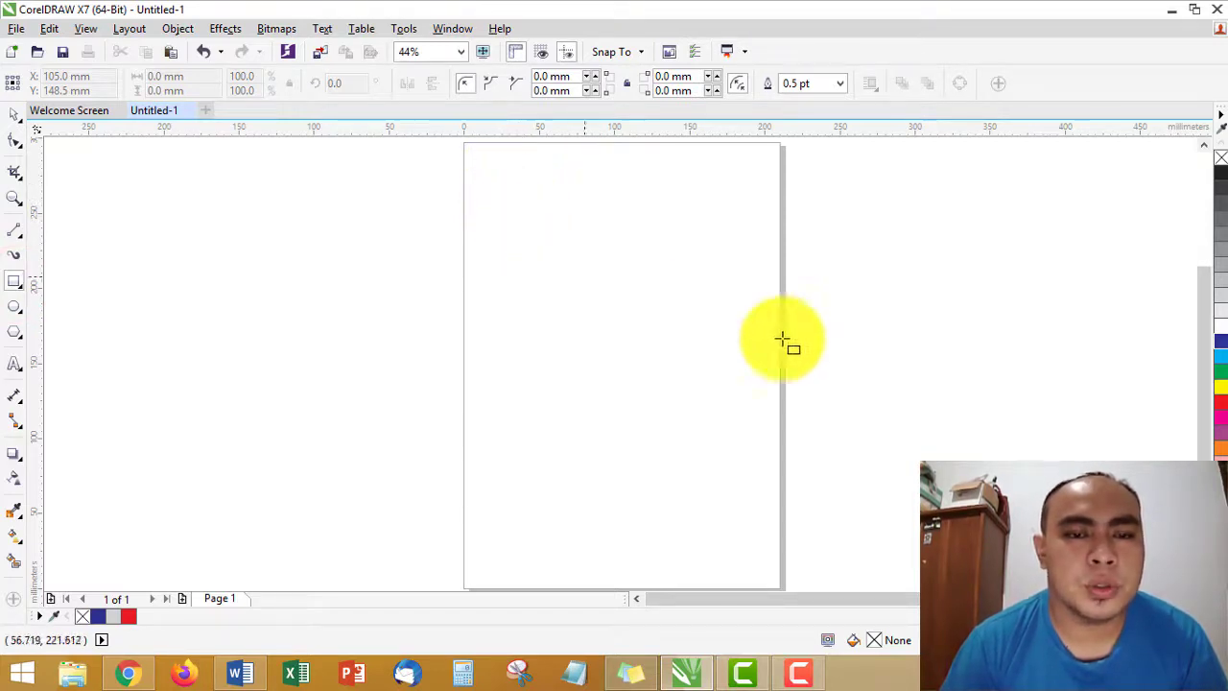
{"action": "mouse_move", "coordinate": [511, 187]}
{"action": "left_mouse_down"}
{"action": "mouse_move", "coordinate": [529, 205]}
{"action": "mouse_move", "coordinate": [754, 284]}
{"action": "mouse_move", "coordinate": [732, 272]}
{"action": "left_mouse_up"}
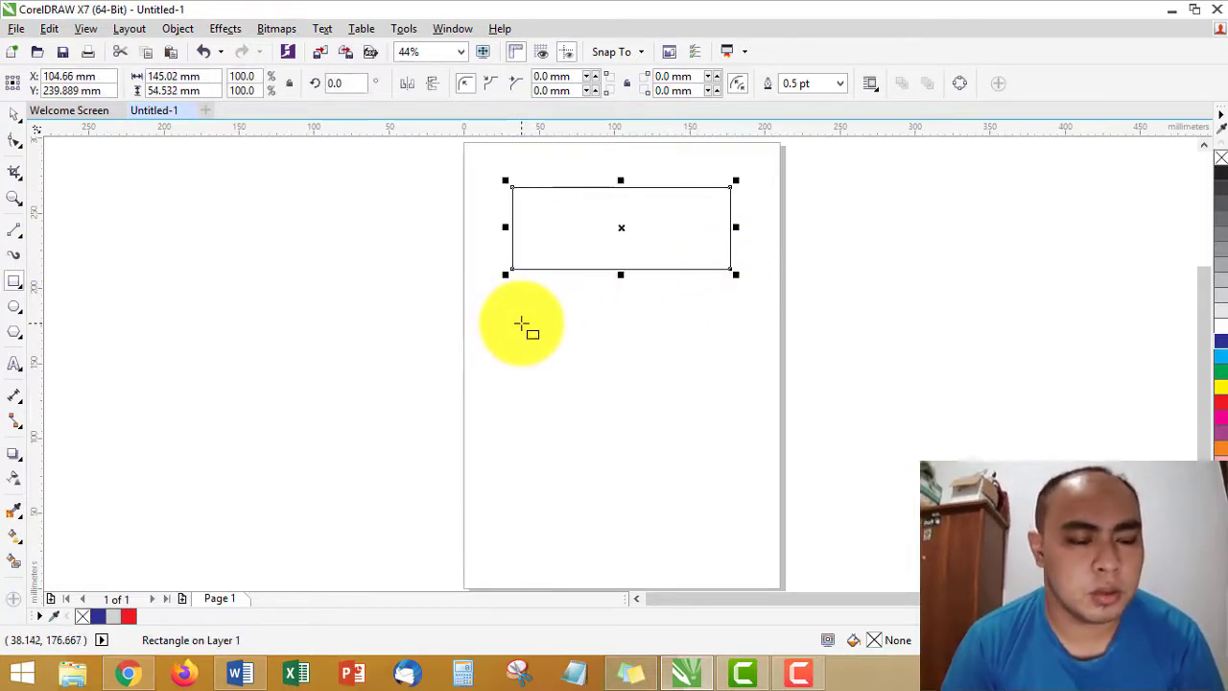
{"action": "left_click_drag", "start_coordinate": [527, 324], "coordinate": [689, 453]}
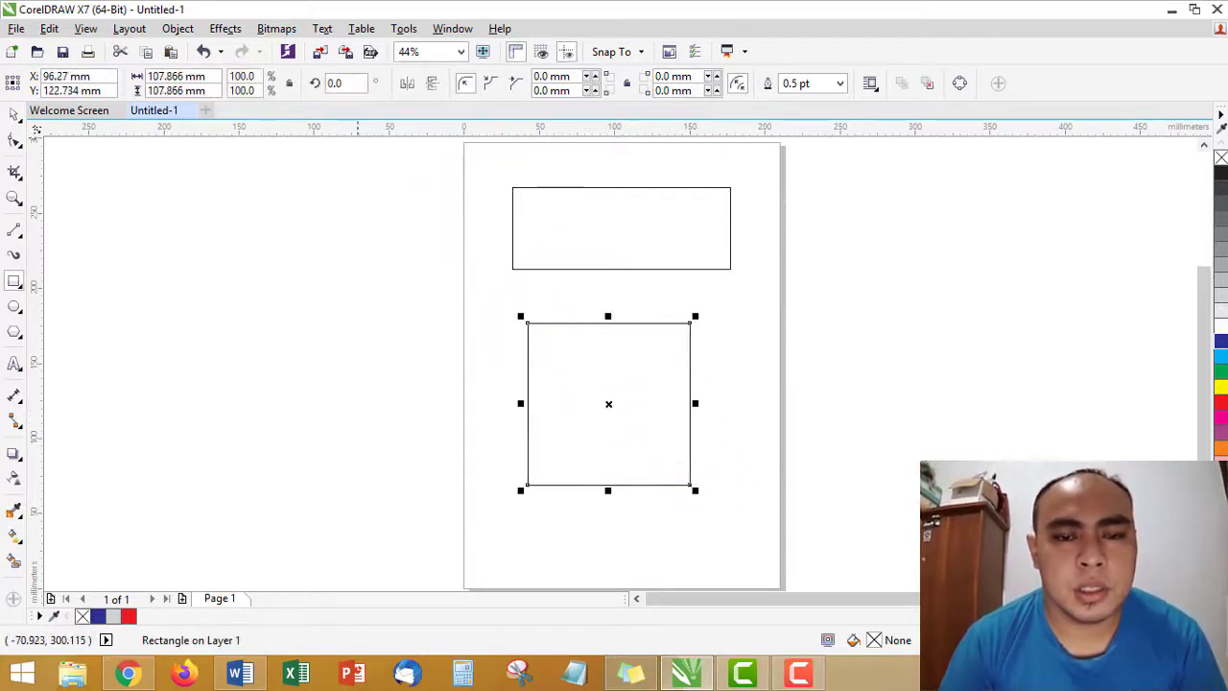
{"action": "left_click", "coordinate": [12, 113]}
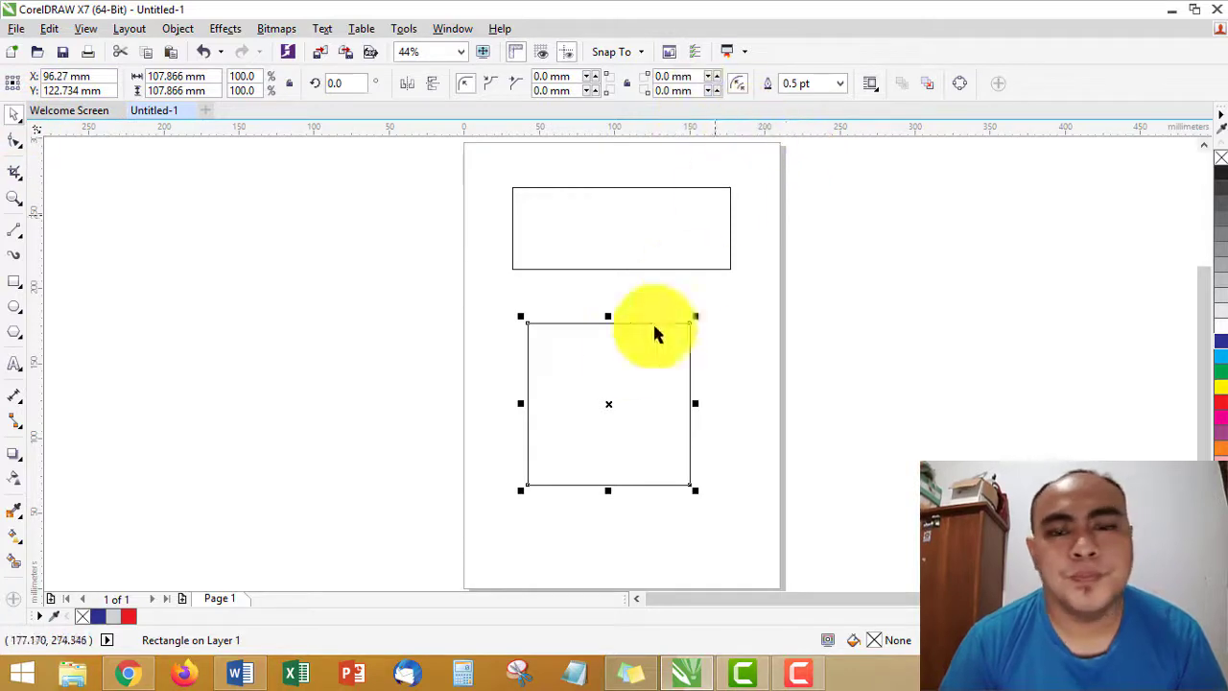
Step: Convert the wide rectangle and the square below it to curves
{"action": "left_click", "coordinate": [608, 187]}
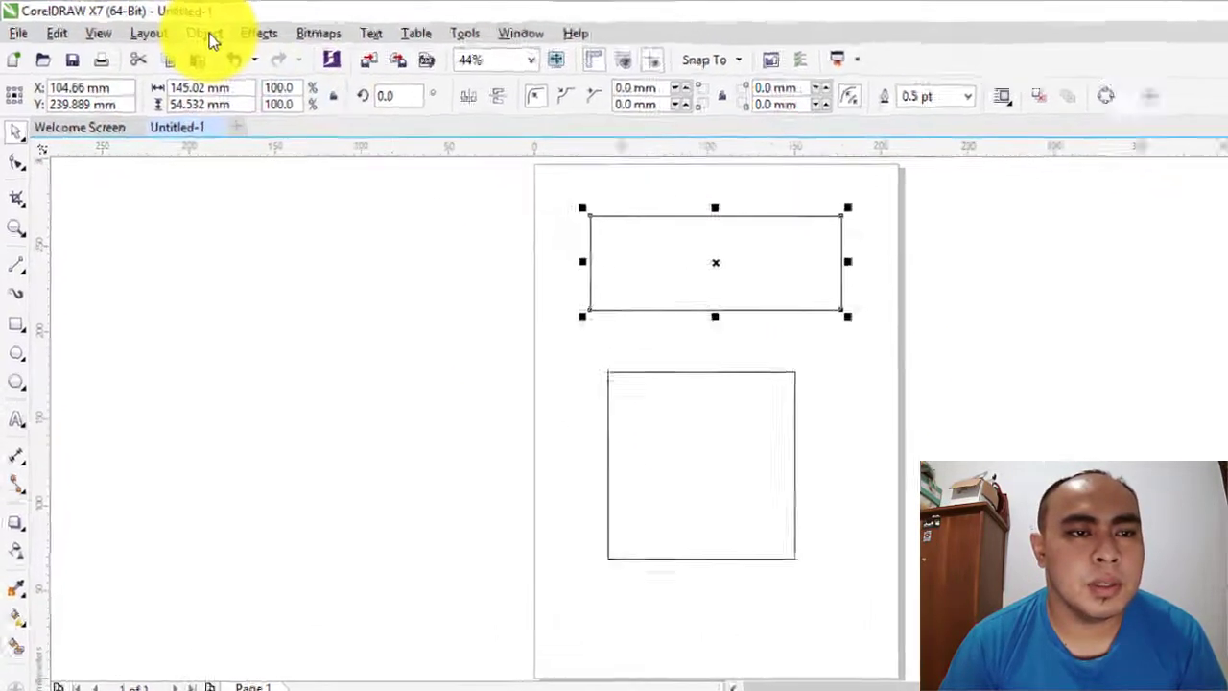
{"action": "left_click", "coordinate": [206, 35]}
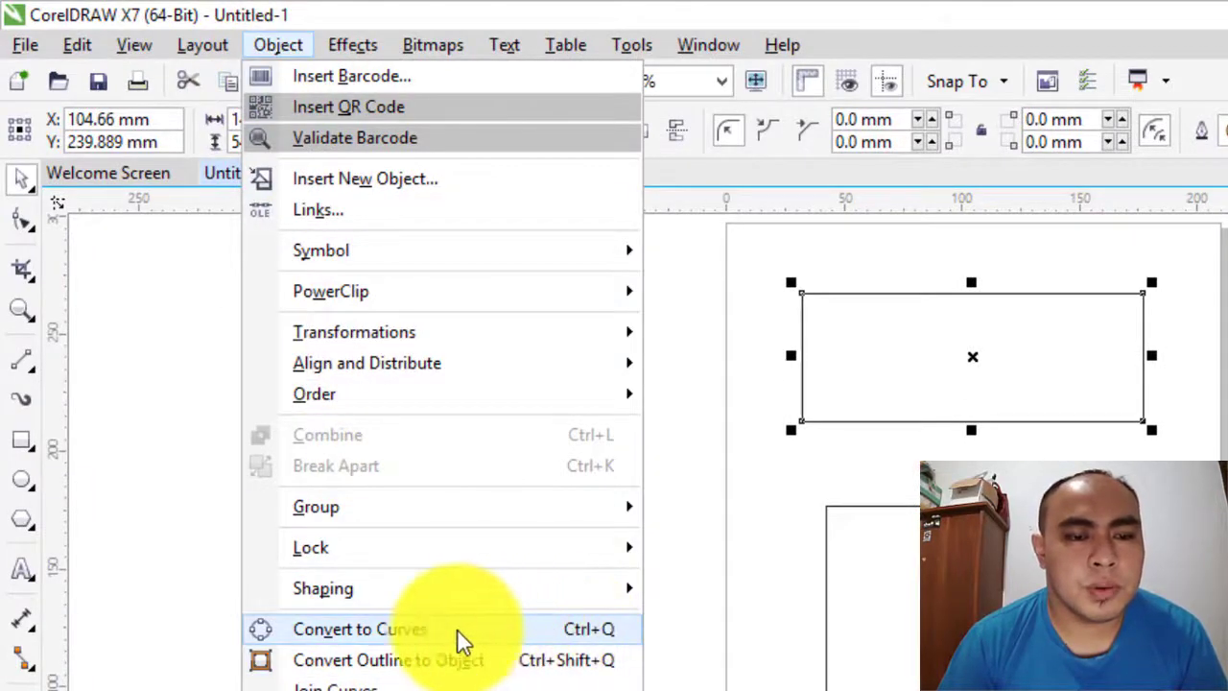
{"action": "left_click", "coordinate": [560, 630]}
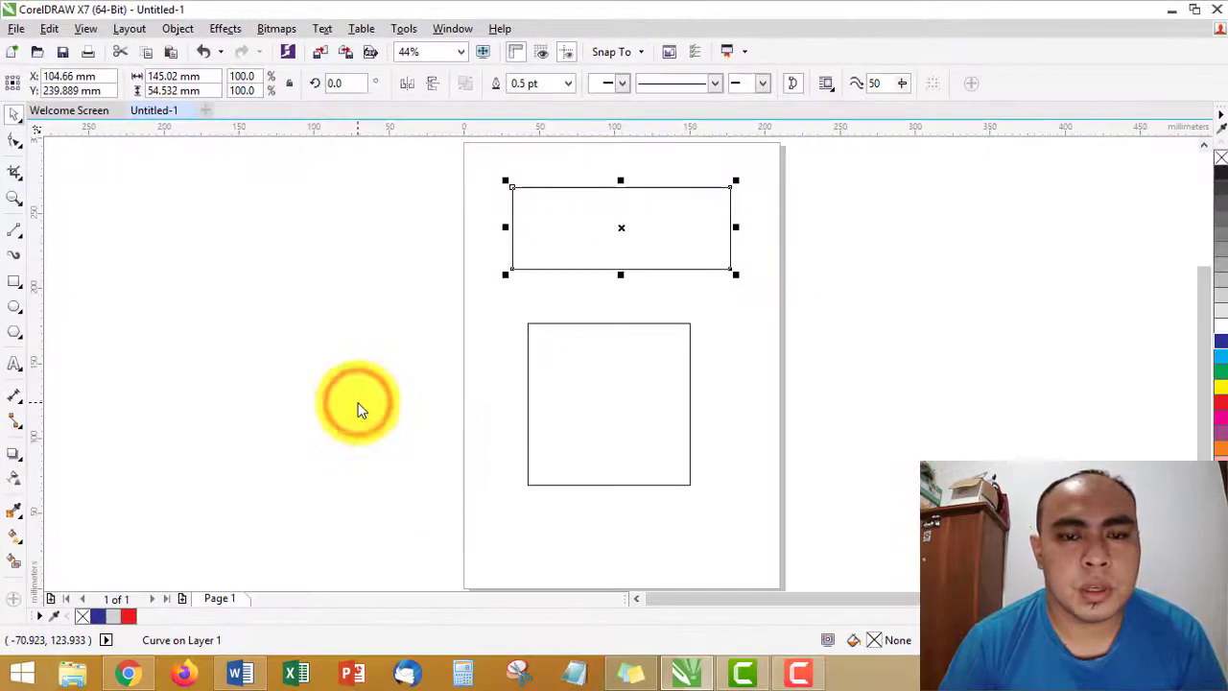
{"action": "left_click", "coordinate": [630, 349]}
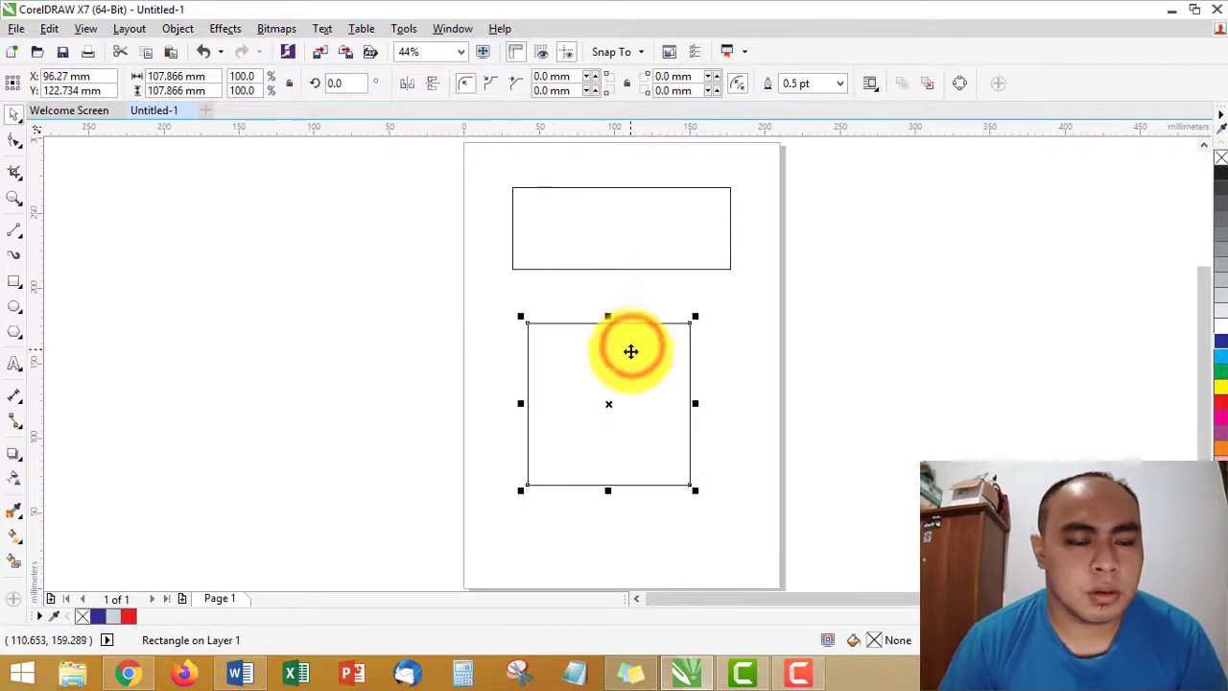
{"action": "key", "text": "ctrl+q"}
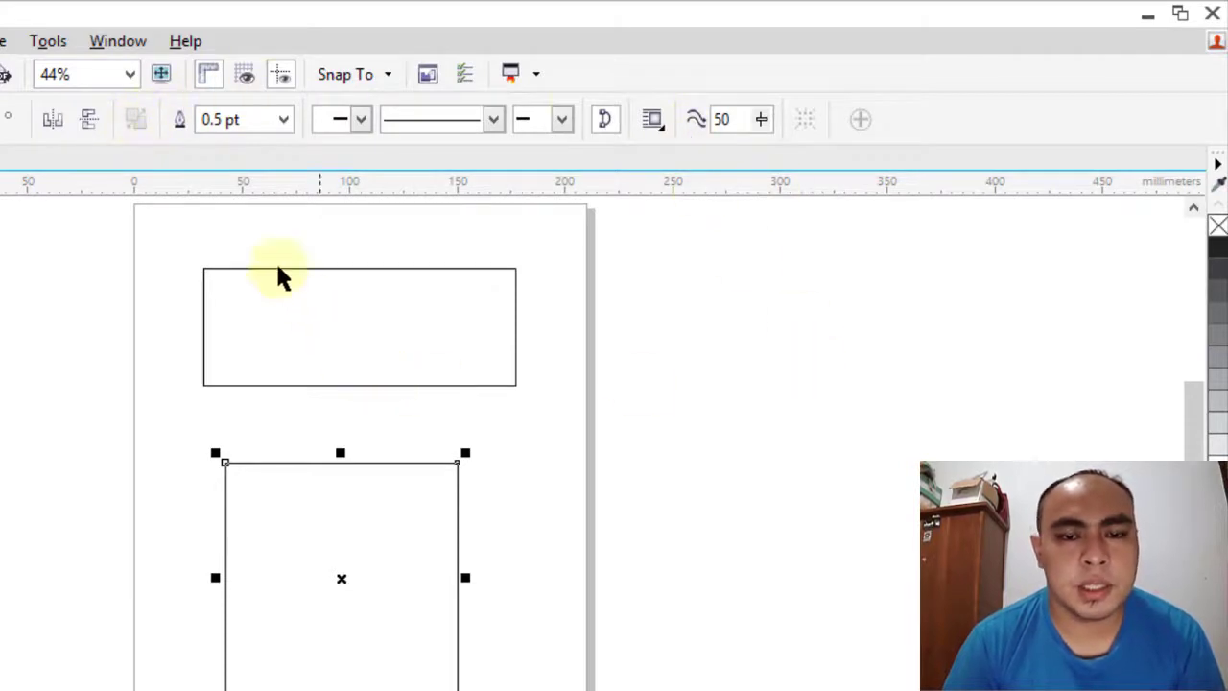
Step: Set the outline width of both the square and the wide rectangle to 4.0 pt
{"action": "left_click", "coordinate": [283, 121]}
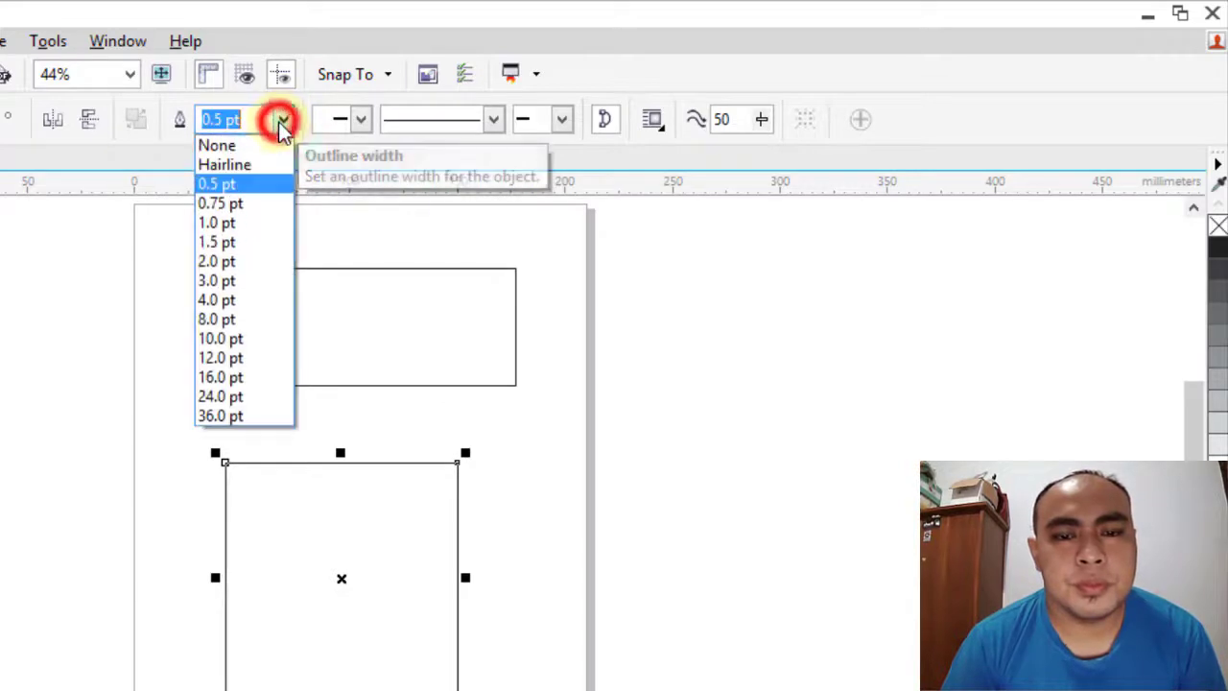
{"action": "left_click", "coordinate": [239, 303]}
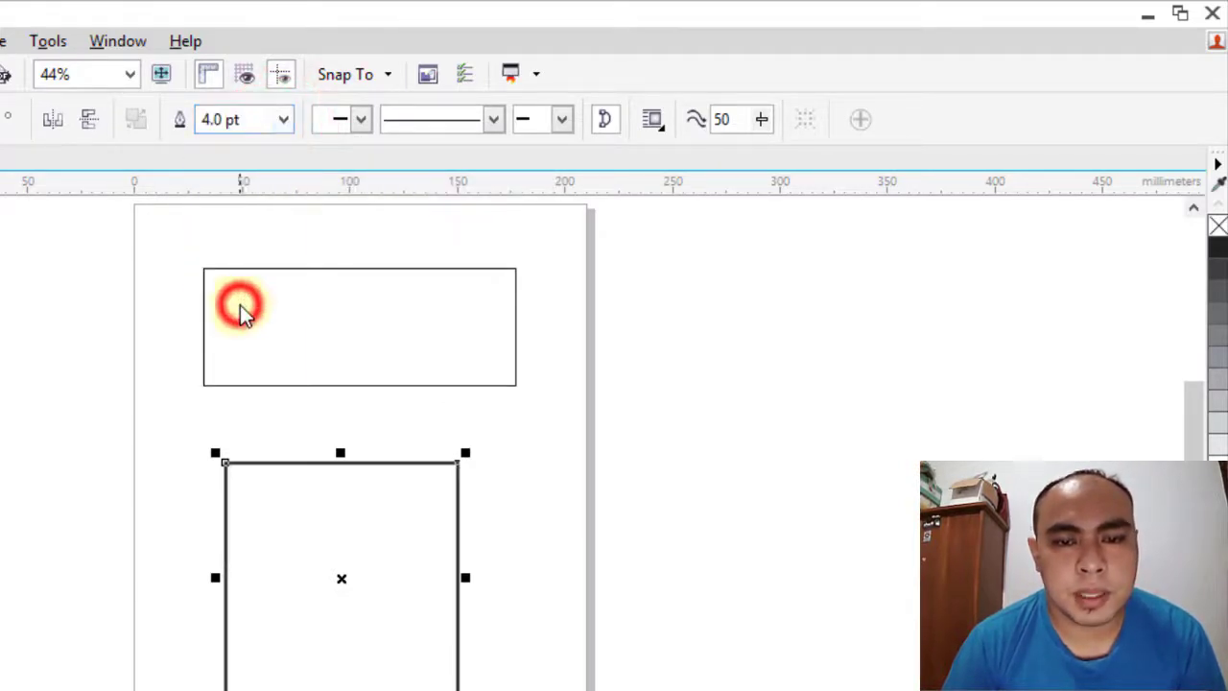
{"action": "left_click", "coordinate": [342, 271]}
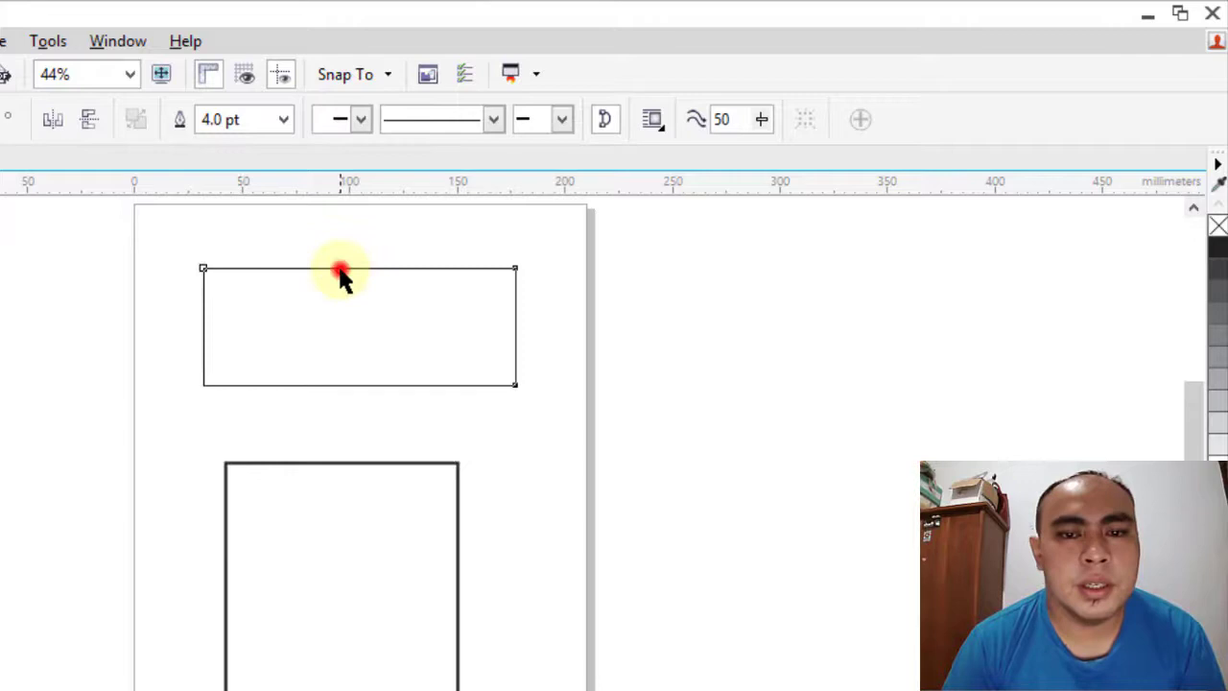
{"action": "left_click", "coordinate": [287, 121]}
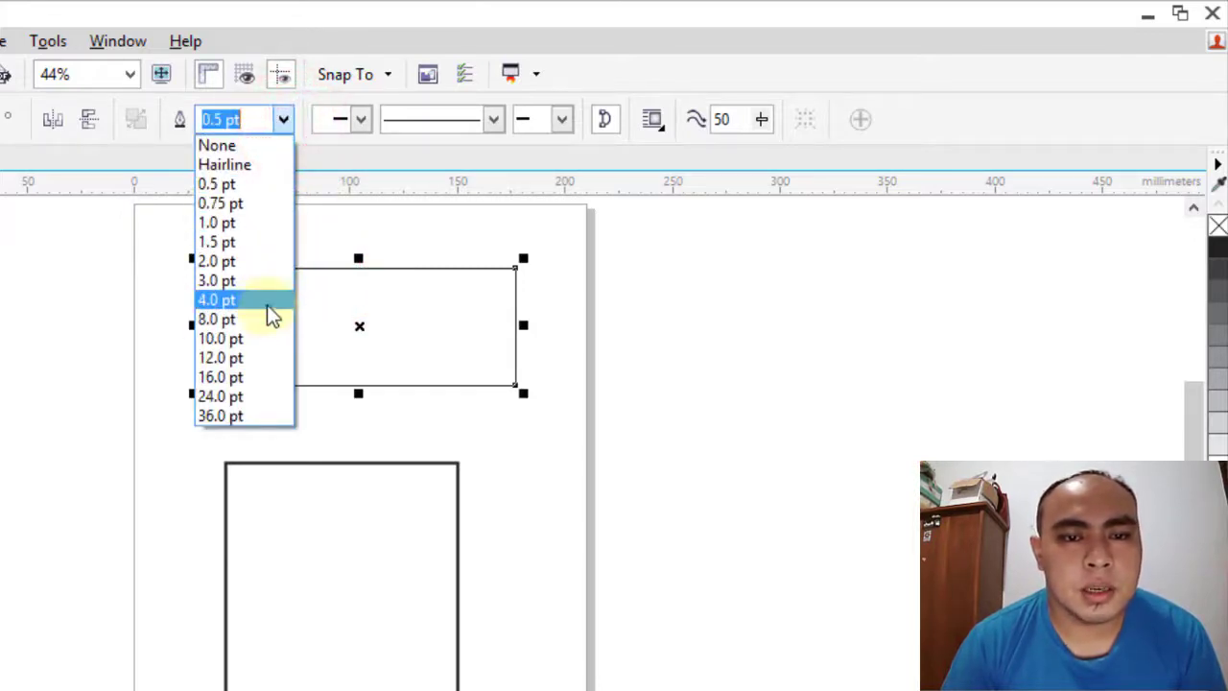
{"action": "left_click", "coordinate": [268, 303]}
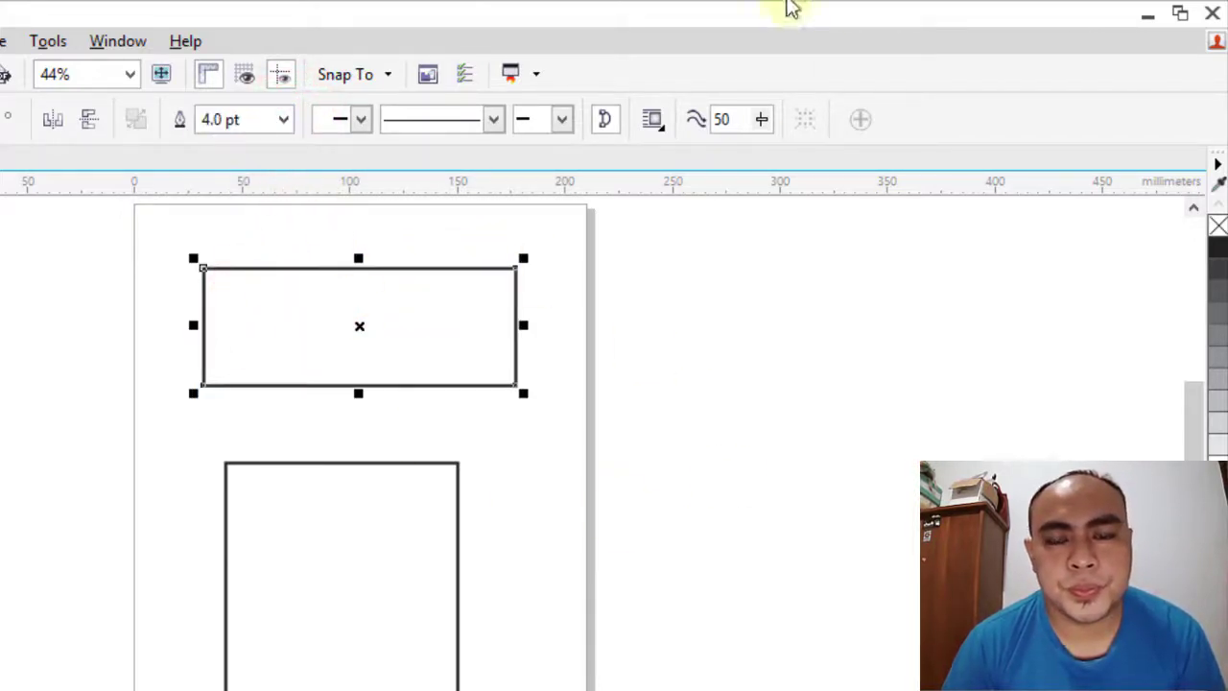
Step: Give the wide rectangle's outline a line style with long, evenly spaced dashes
{"action": "left_click", "coordinate": [494, 119]}
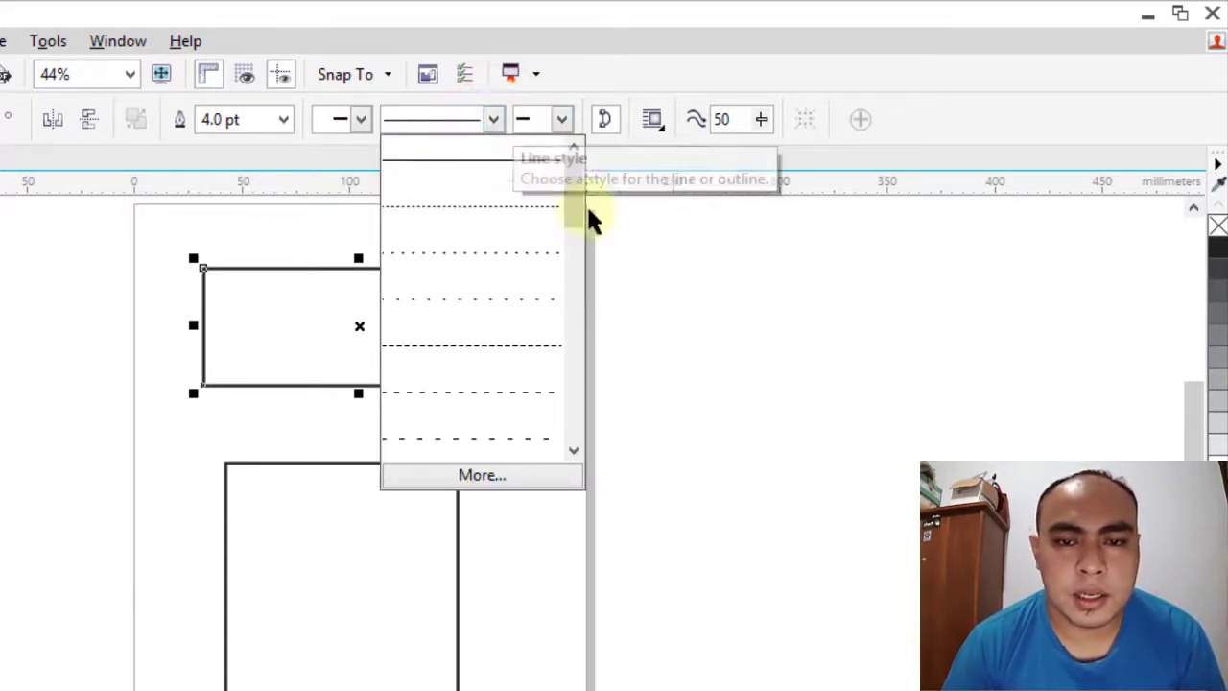
{"action": "left_click_drag", "start_coordinate": [575, 213], "coordinate": [575, 230]}
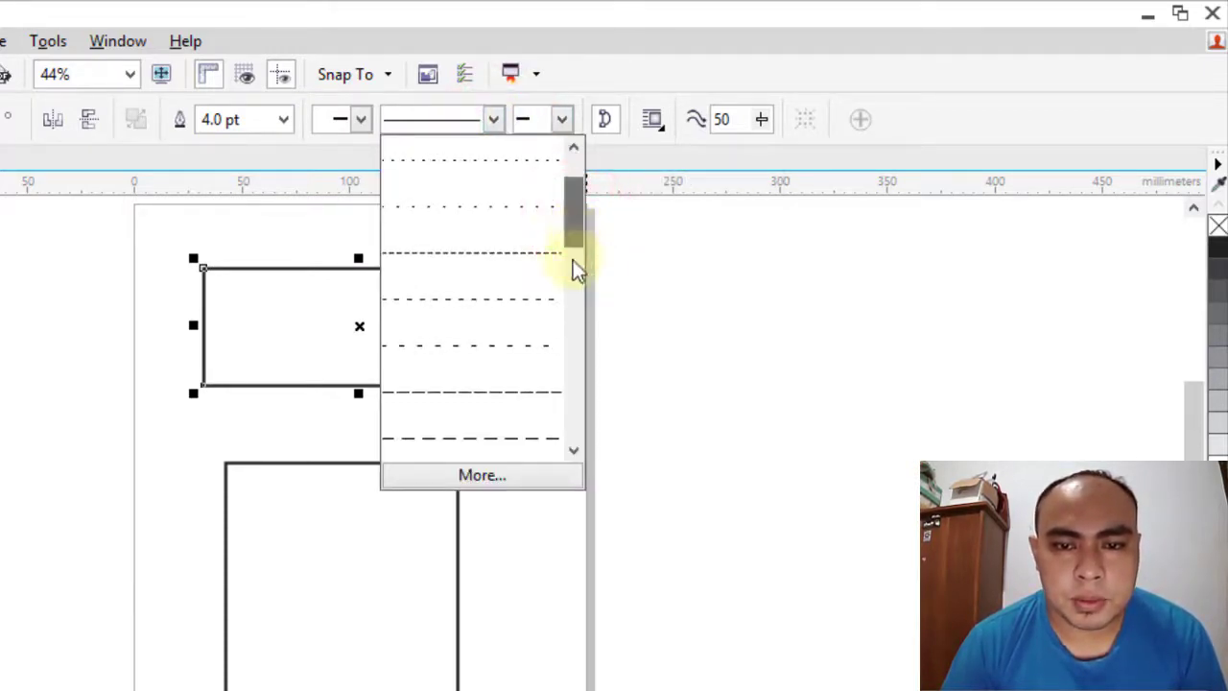
{"action": "left_click", "coordinate": [494, 439]}
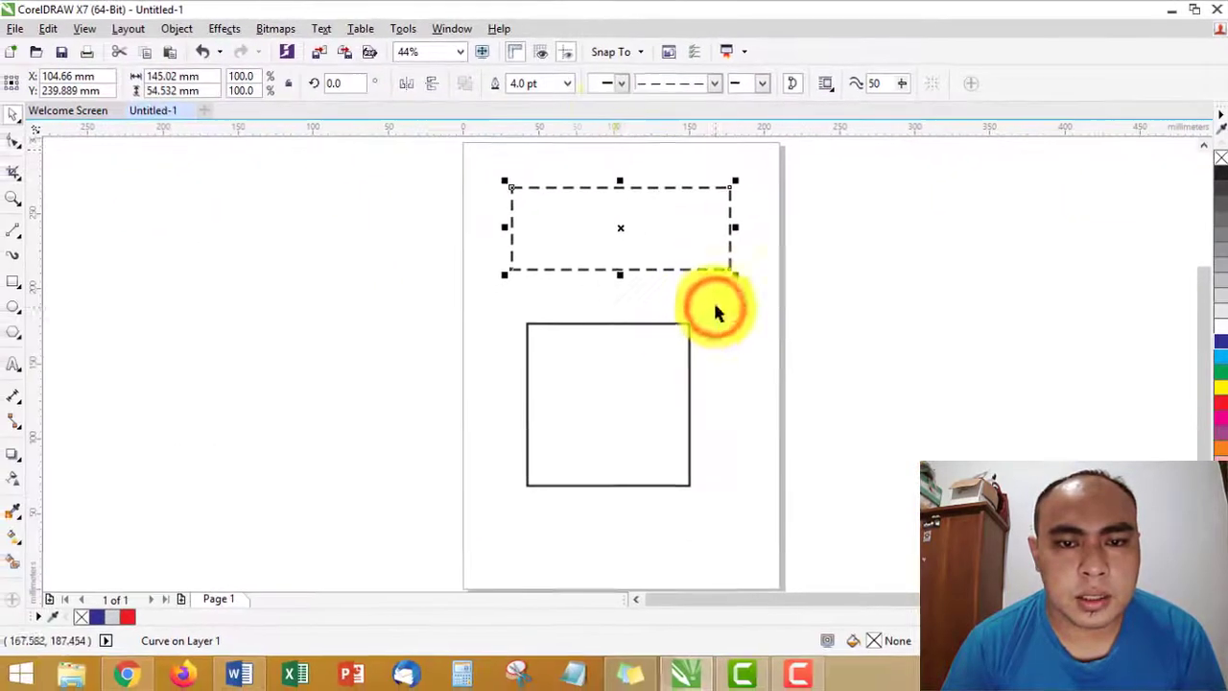
{"action": "left_click", "coordinate": [355, 120]}
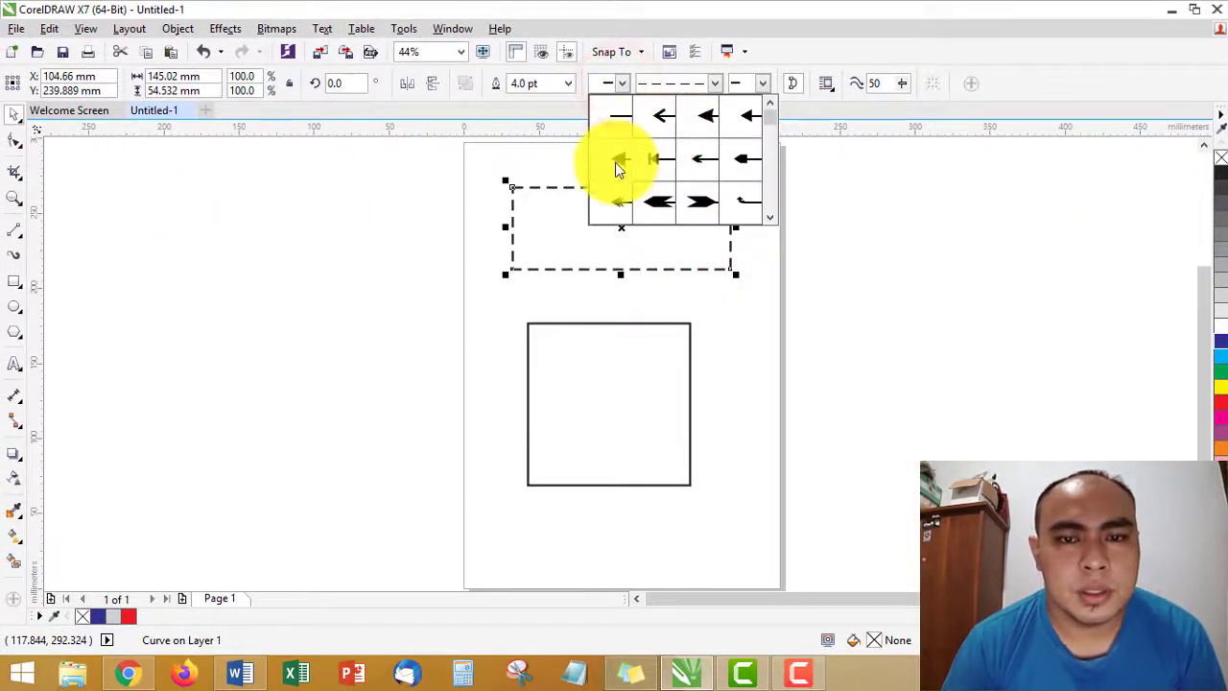
{"action": "left_click", "coordinate": [617, 161]}
{"action": "left_click", "coordinate": [624, 83]}
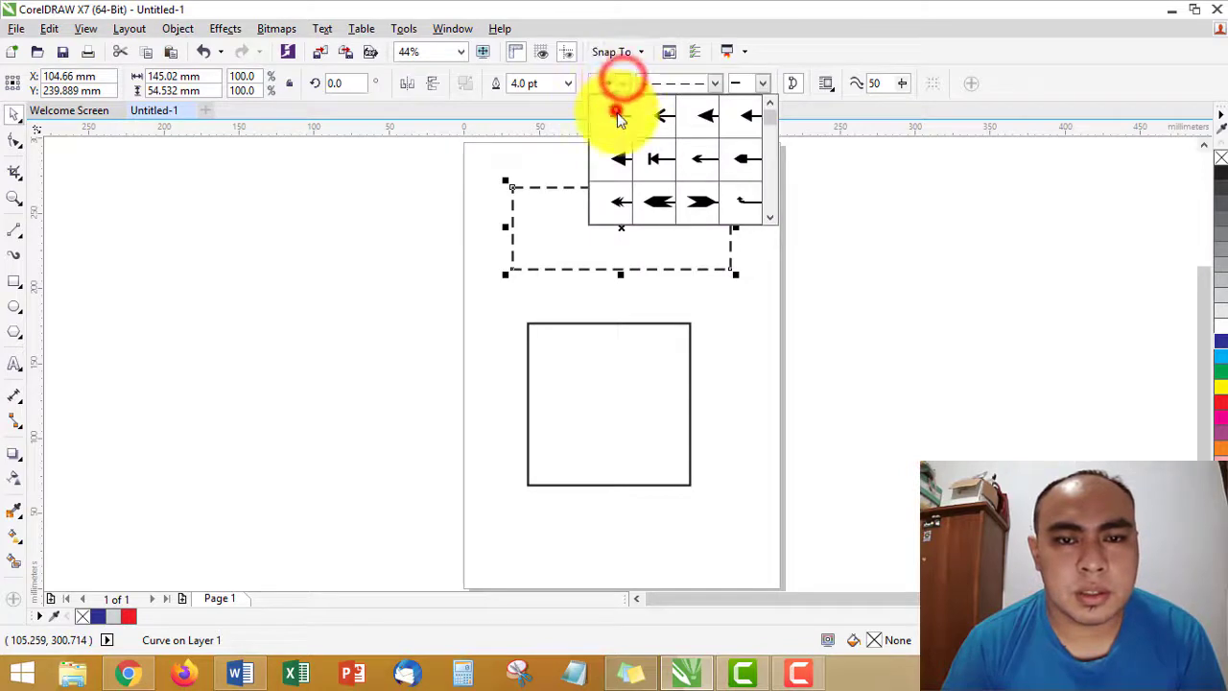
{"action": "left_click", "coordinate": [618, 115]}
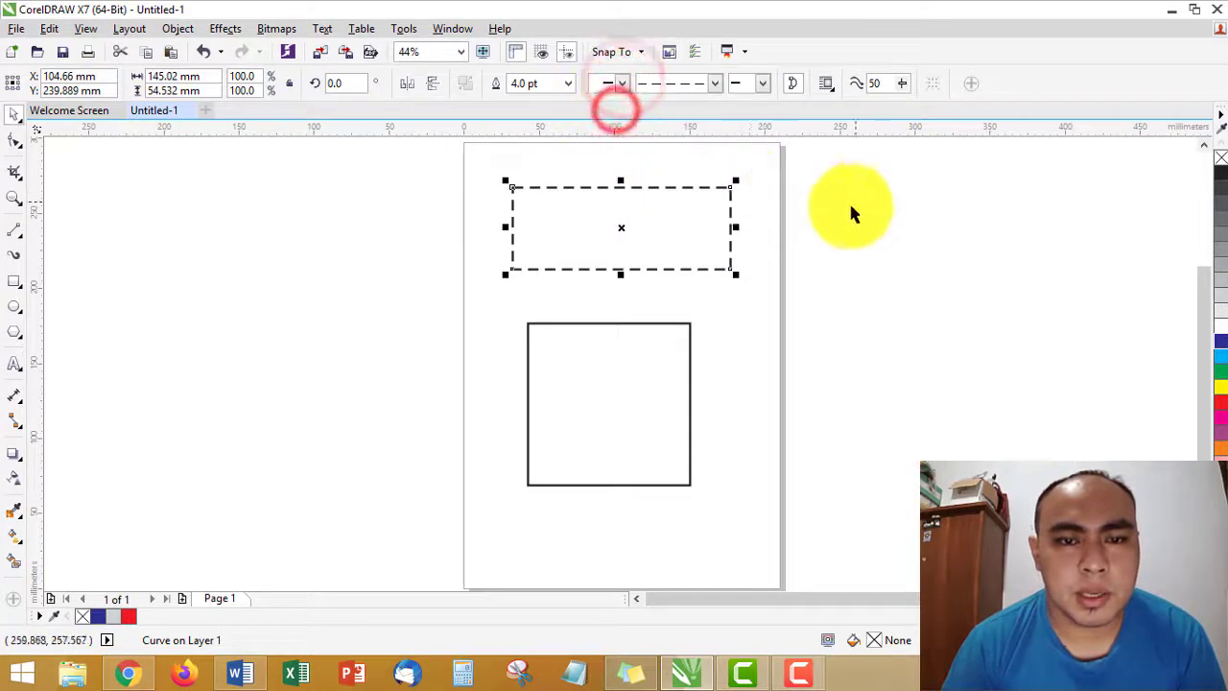
Step: Give the outline of the square on the page a line style with short, widely spaced dashes
{"action": "left_click", "coordinate": [617, 333]}
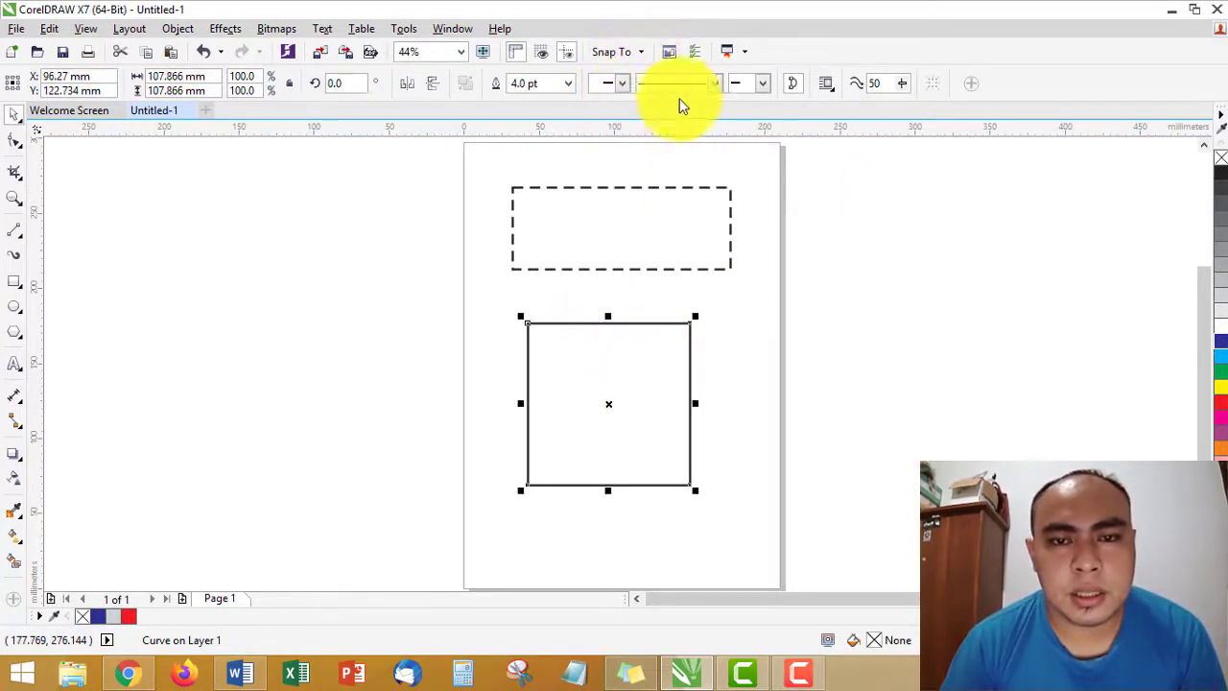
{"action": "left_click", "coordinate": [711, 84]}
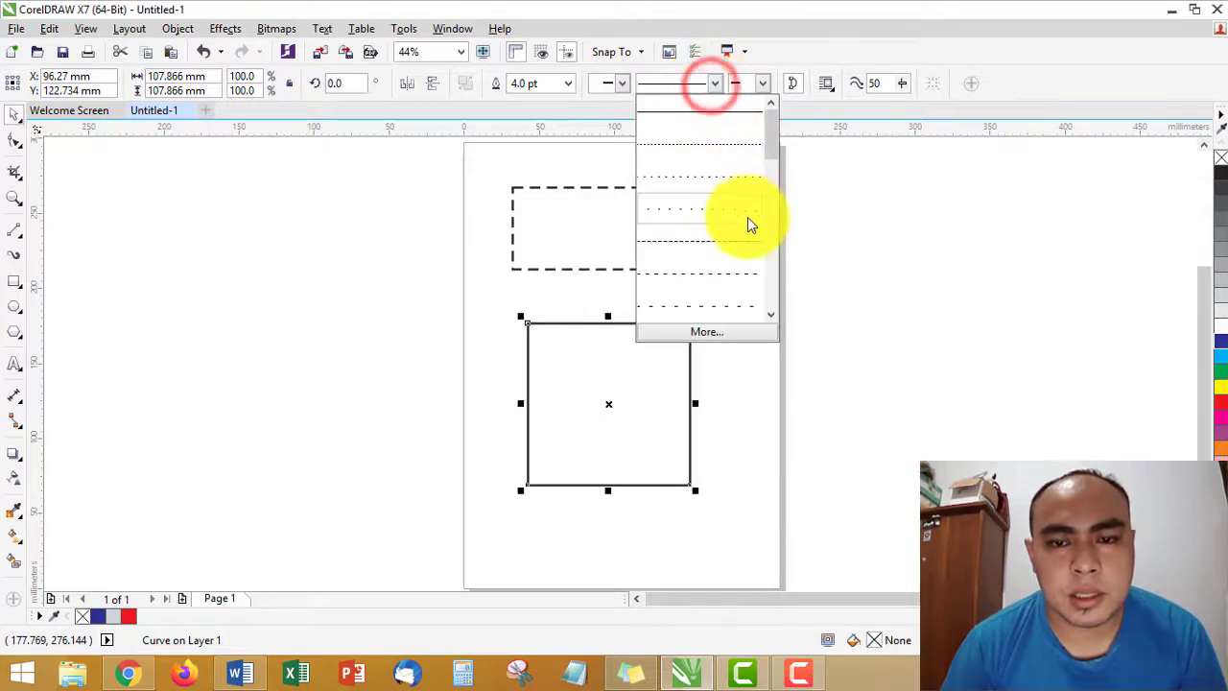
{"action": "left_click", "coordinate": [736, 307]}
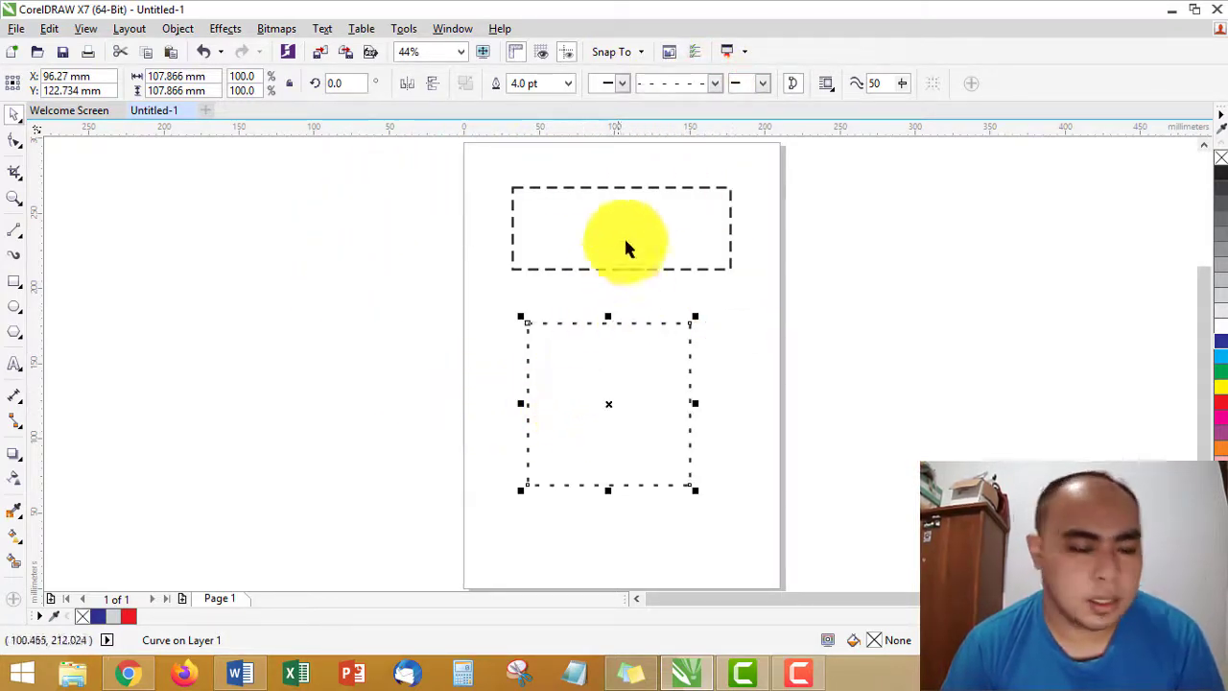
Step: Draw a square about 135 mm wide beside the page's left edge and round all its corners to about 29 mm
{"action": "left_click", "coordinate": [15, 281]}
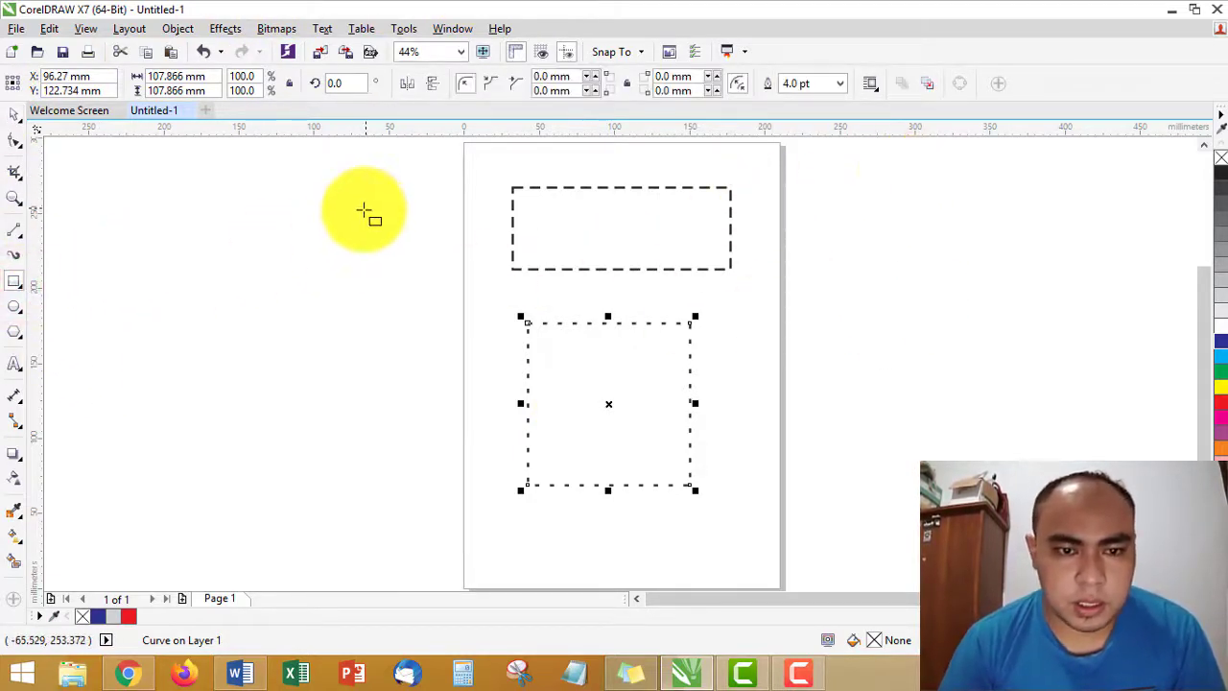
{"action": "left_click_drag", "start_coordinate": [235, 219], "coordinate": [440, 414]}
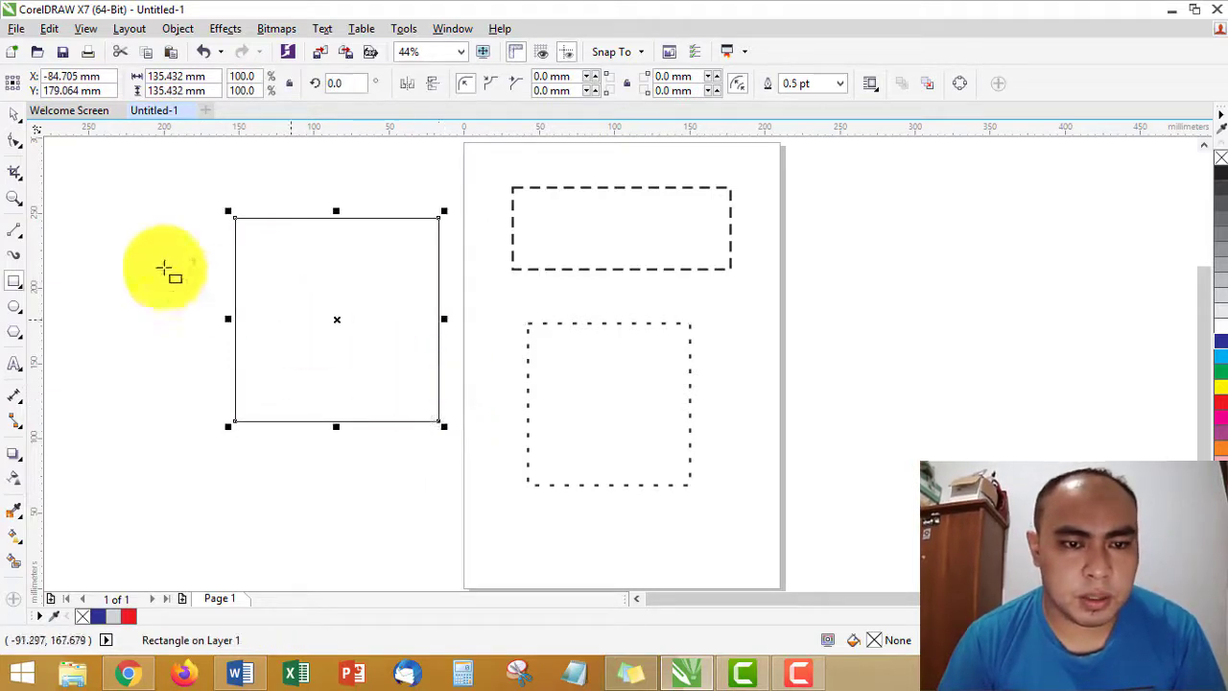
{"action": "left_click", "coordinate": [14, 139]}
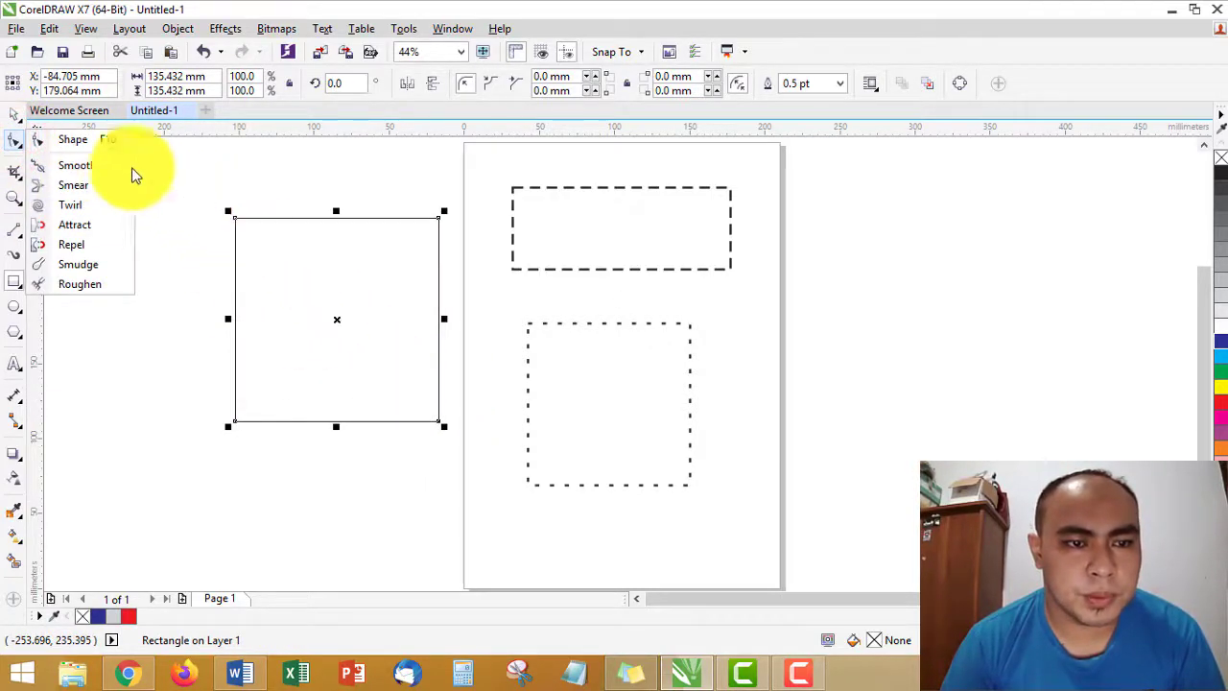
{"action": "left_click", "coordinate": [93, 138]}
{"action": "left_click_drag", "start_coordinate": [233, 219], "coordinate": [276, 219]}
{"action": "left_click", "coordinate": [19, 115]}
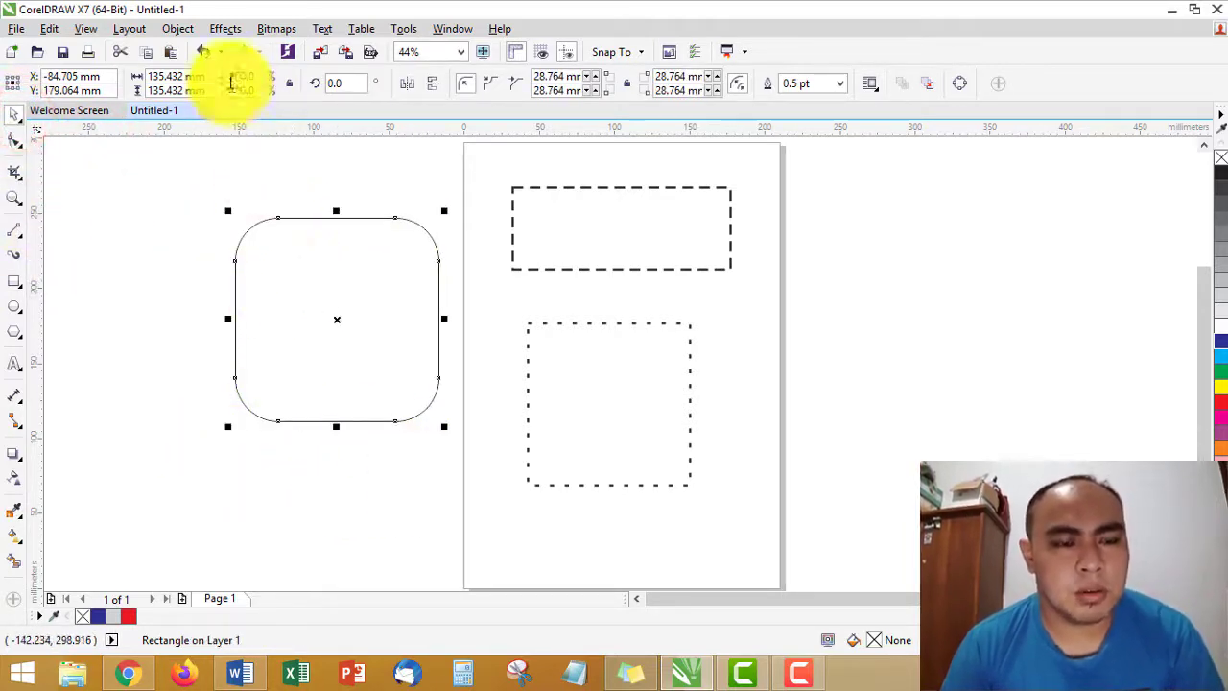
Step: Convert the rounded square to curves and give it a 4.0 pt outline with short, widely spaced dashes
{"action": "left_click", "coordinate": [185, 28]}
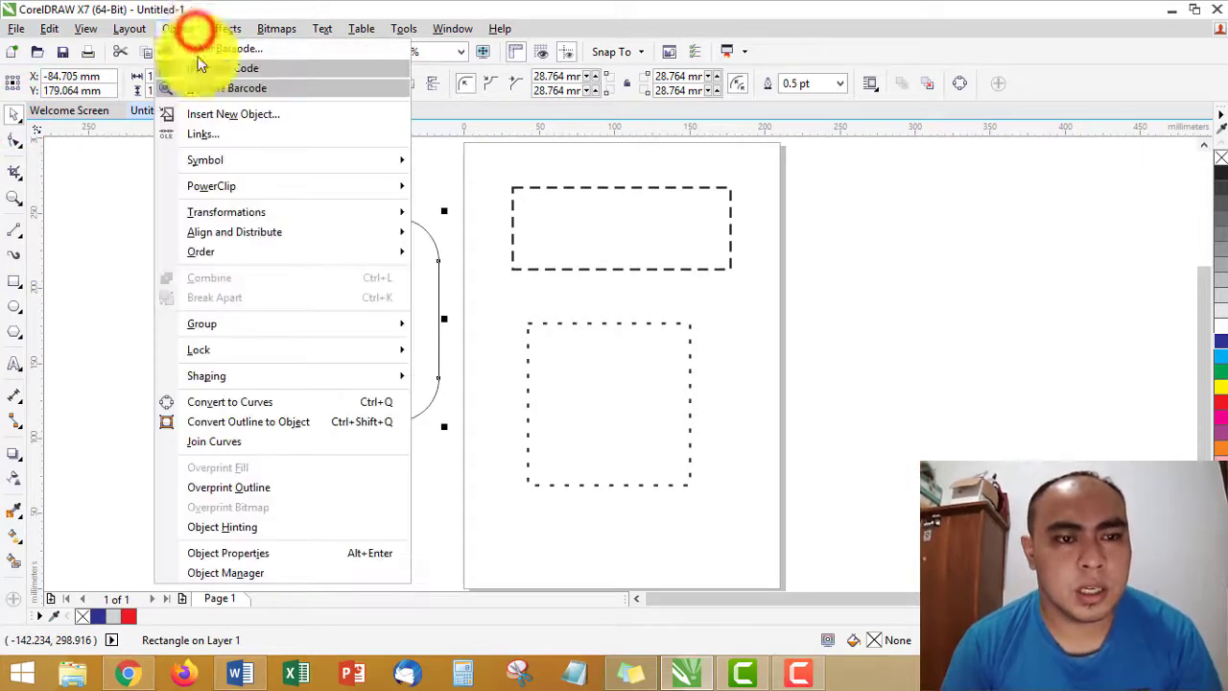
{"action": "left_click", "coordinate": [349, 402]}
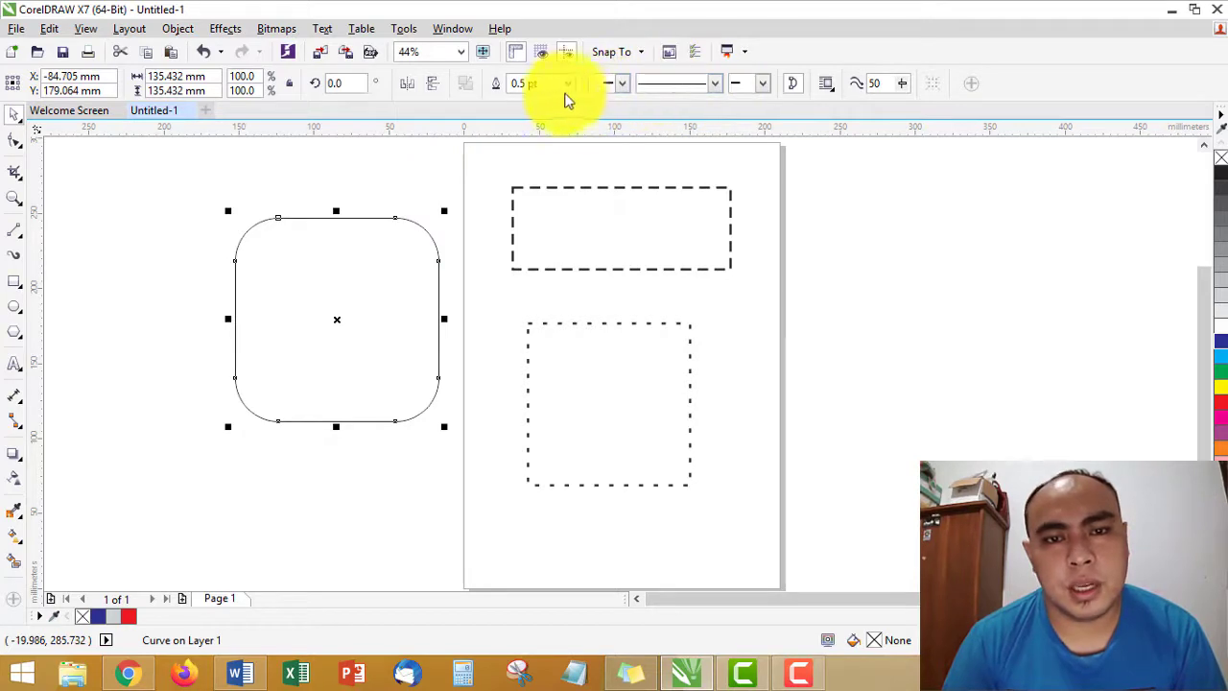
{"action": "left_click", "coordinate": [569, 86]}
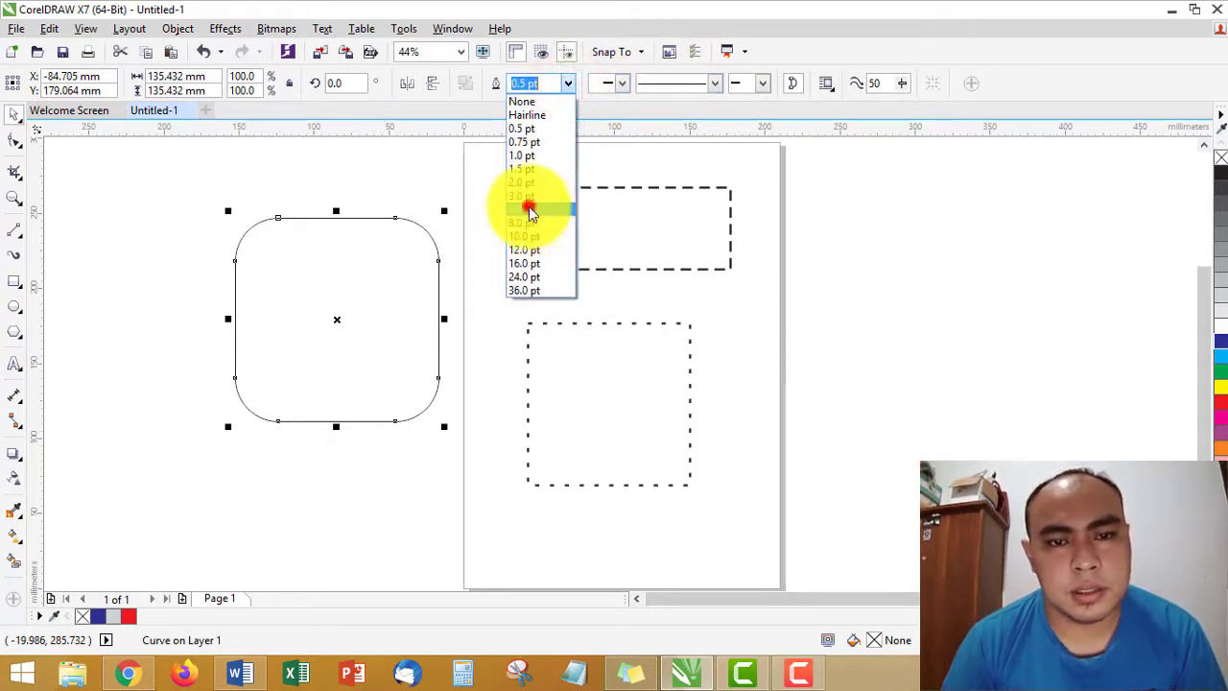
{"action": "left_click", "coordinate": [531, 210]}
{"action": "left_click", "coordinate": [713, 84]}
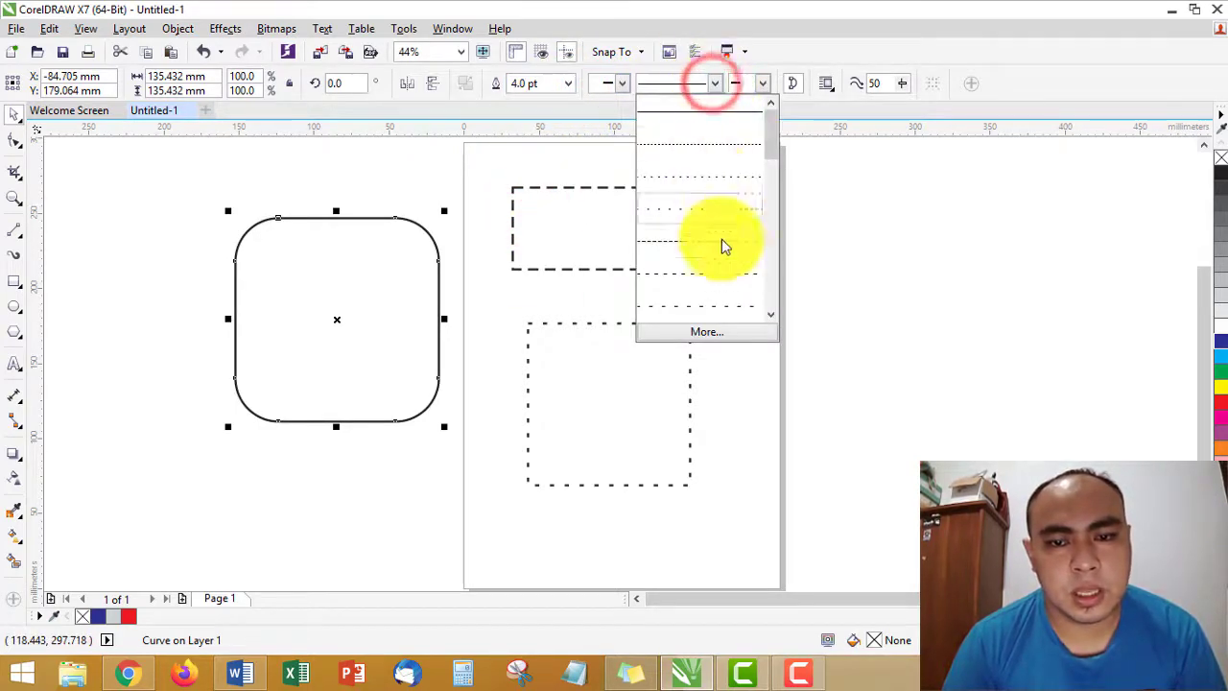
{"action": "left_click", "coordinate": [734, 315]}
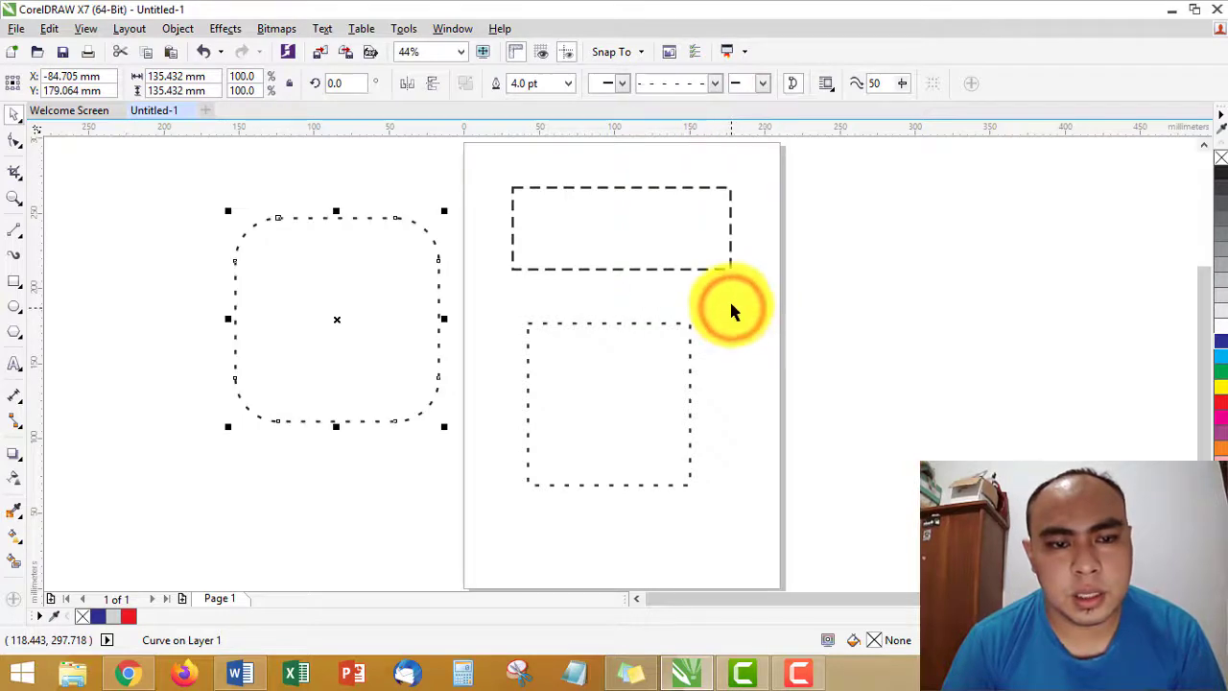
{"action": "left_click", "coordinate": [715, 85]}
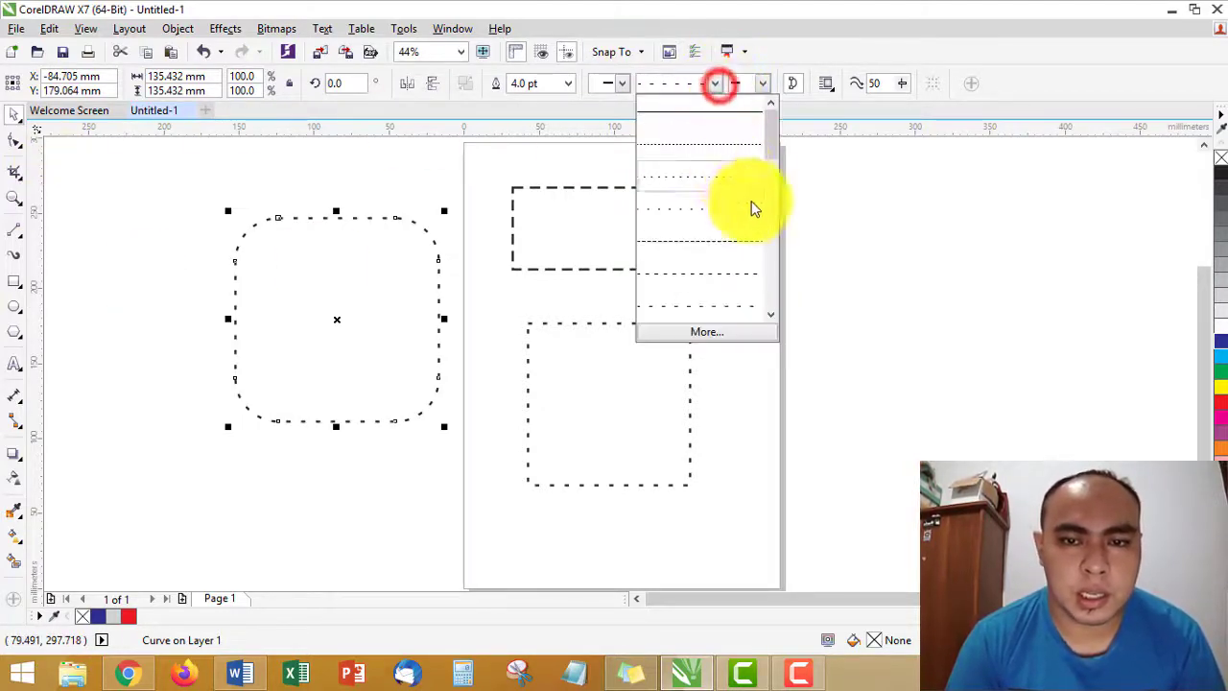
{"action": "left_click_drag", "start_coordinate": [773, 138], "coordinate": [786, 300]}
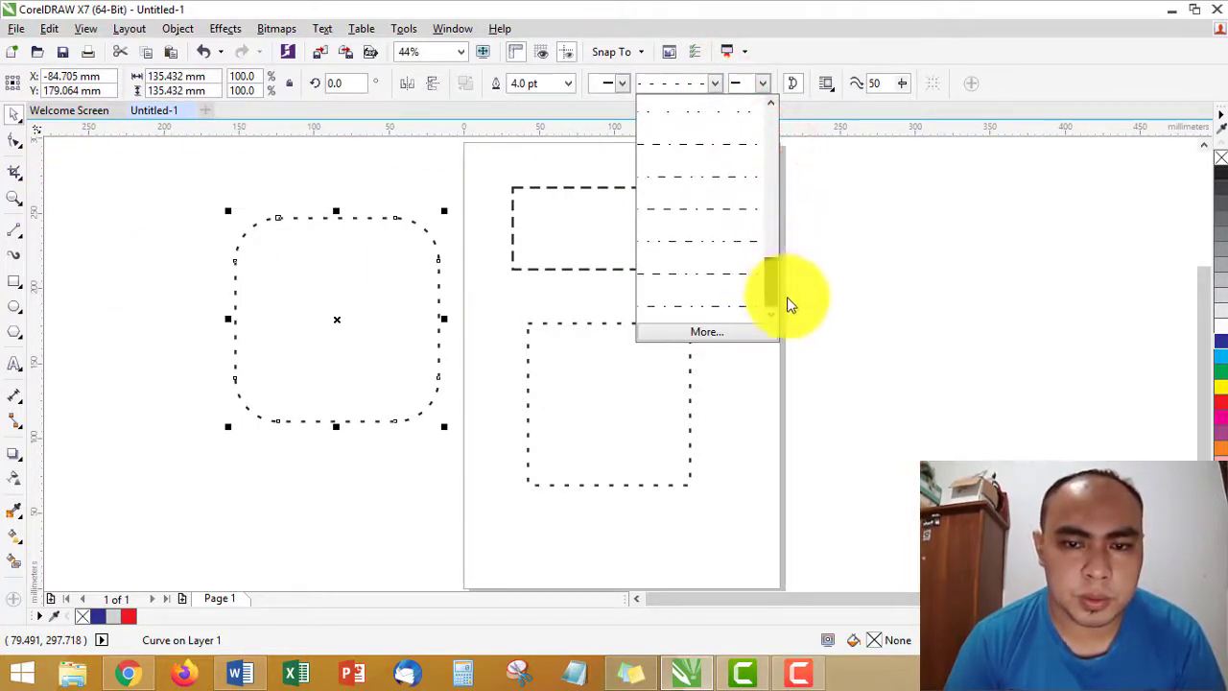
{"action": "left_click_drag", "start_coordinate": [777, 242], "coordinate": [762, 28]}
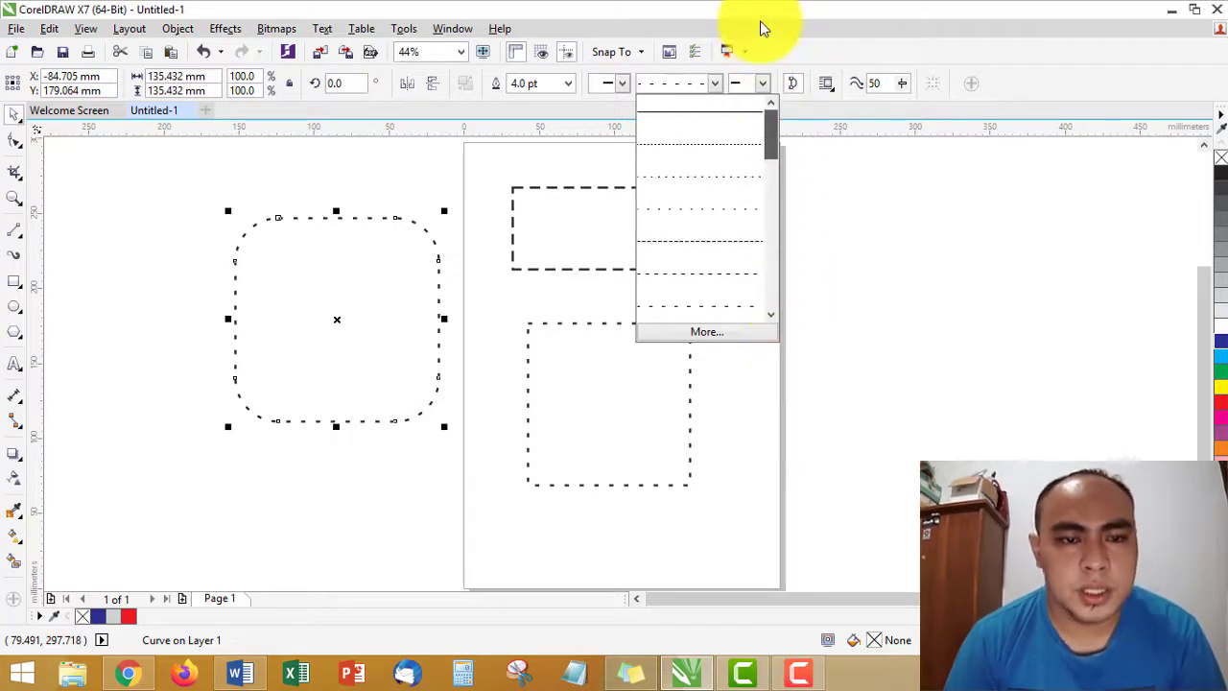
{"action": "left_click", "coordinate": [296, 168]}
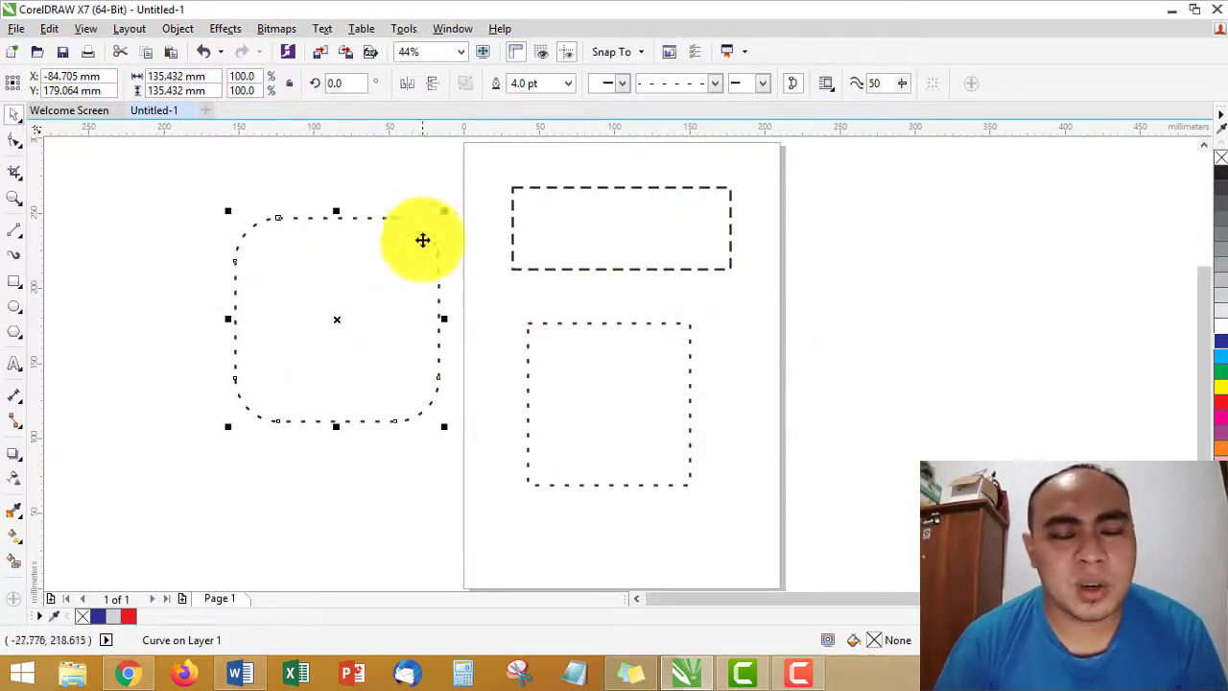
Step: Draw a circle about 120 mm in diameter beside the page's right edge, level with the wide rectangle
{"action": "left_click", "coordinate": [7, 310]}
{"action": "left_click", "coordinate": [131, 300]}
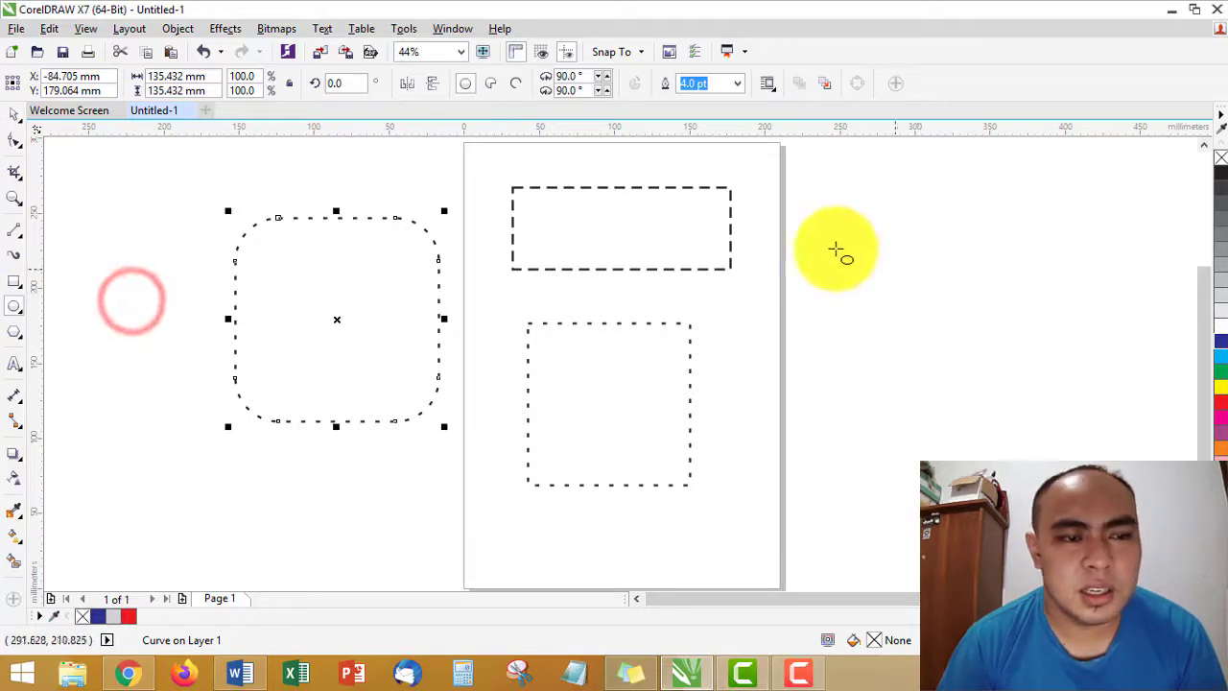
{"action": "left_click_drag", "start_coordinate": [786, 207], "coordinate": [965, 343]}
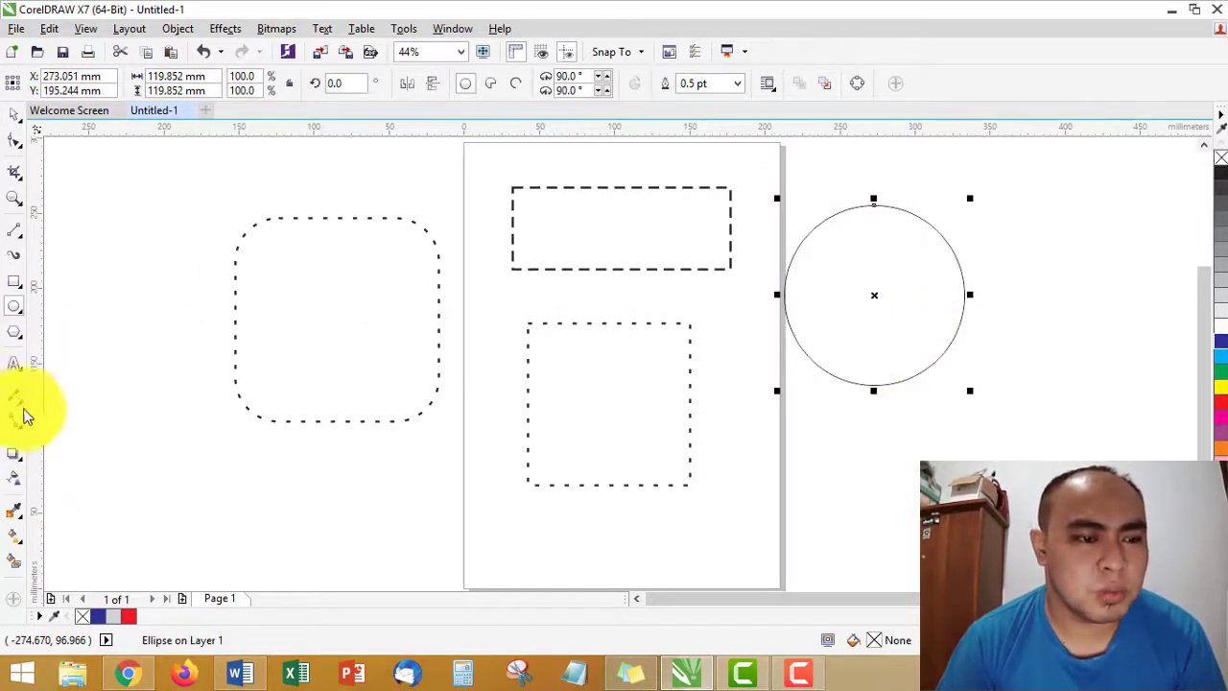
Step: Draw a five-sided polygon about 110 mm wide and 105 mm high just below the circle
{"action": "left_click", "coordinate": [18, 342]}
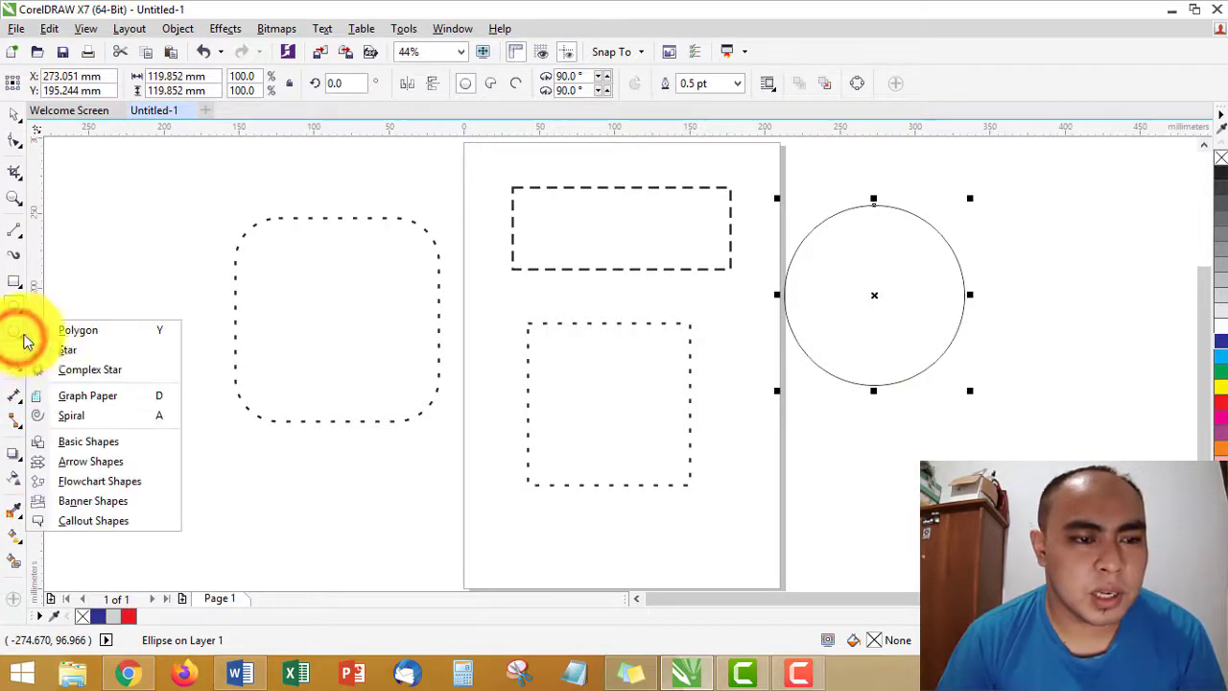
{"action": "left_click", "coordinate": [80, 332]}
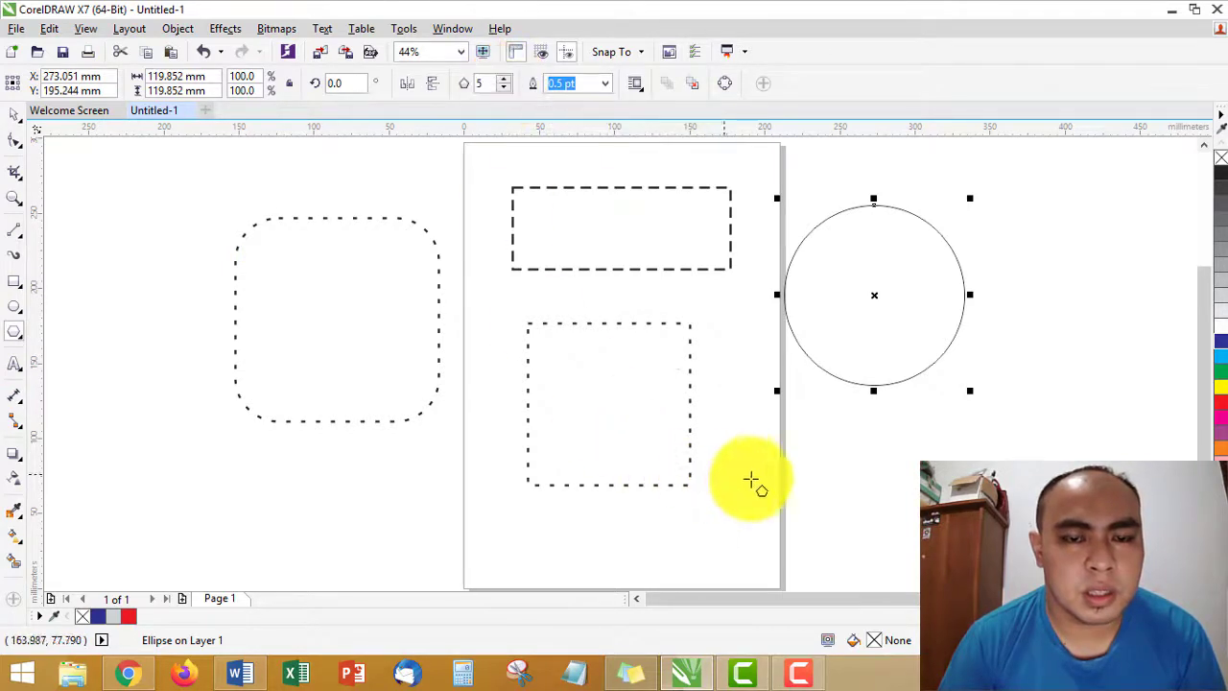
{"action": "left_click_drag", "start_coordinate": [763, 415], "coordinate": [938, 578]}
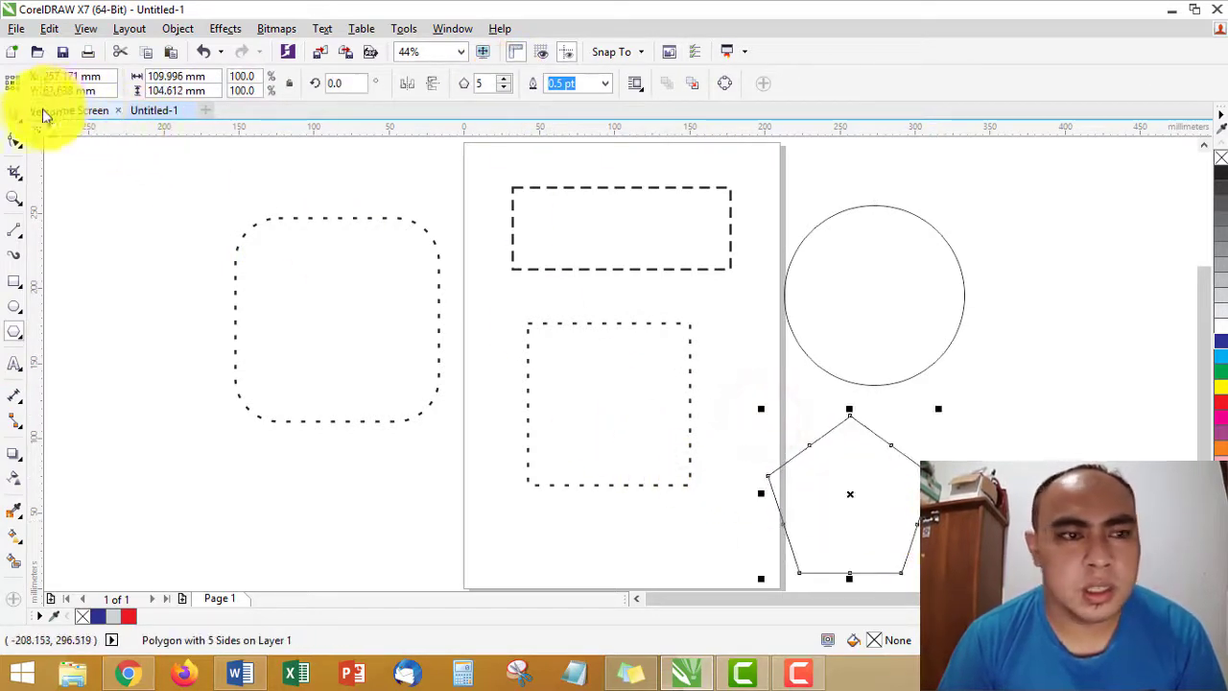
Step: Convert the circle and the pentagon to curves
{"action": "left_click", "coordinate": [14, 117]}
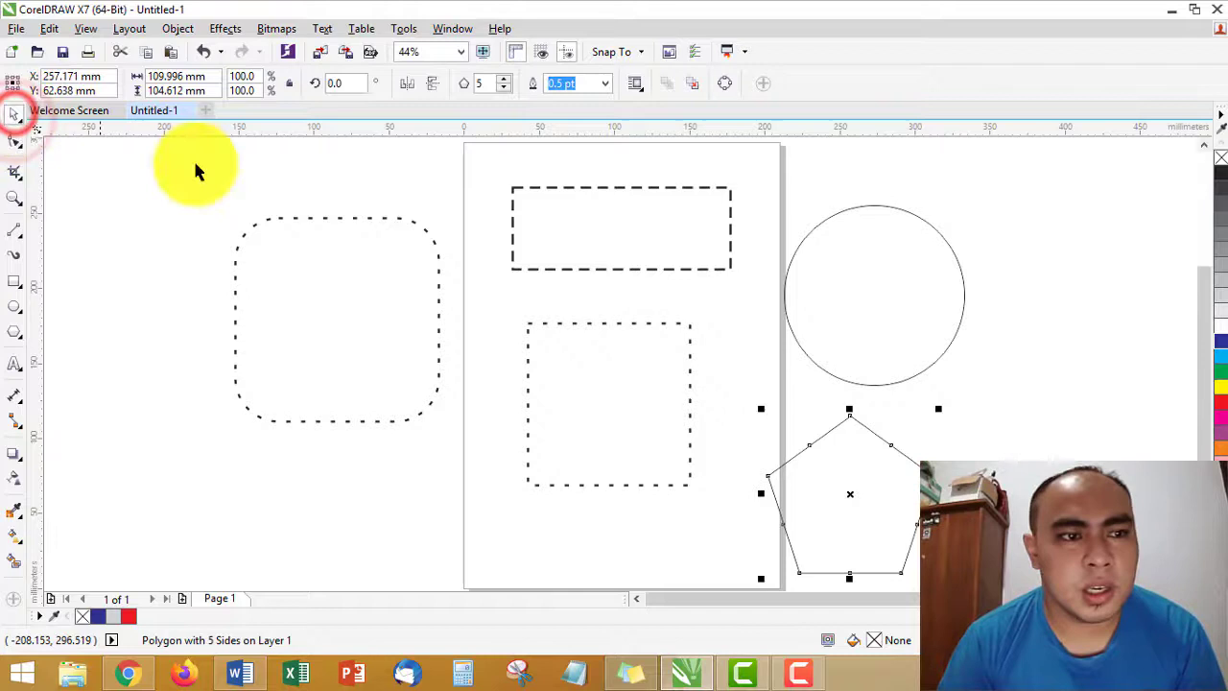
{"action": "left_click", "coordinate": [877, 289]}
{"action": "key", "text": "ctrl+q"}
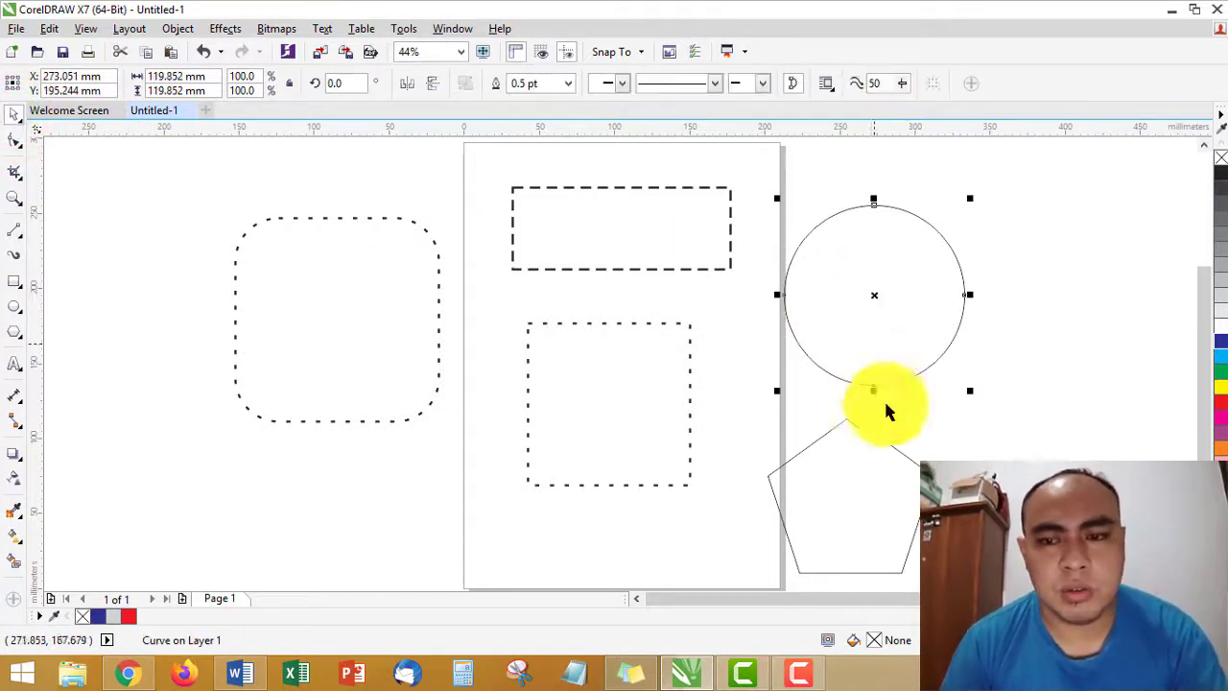
{"action": "left_click", "coordinate": [885, 464]}
{"action": "key", "text": "ctrl+q"}
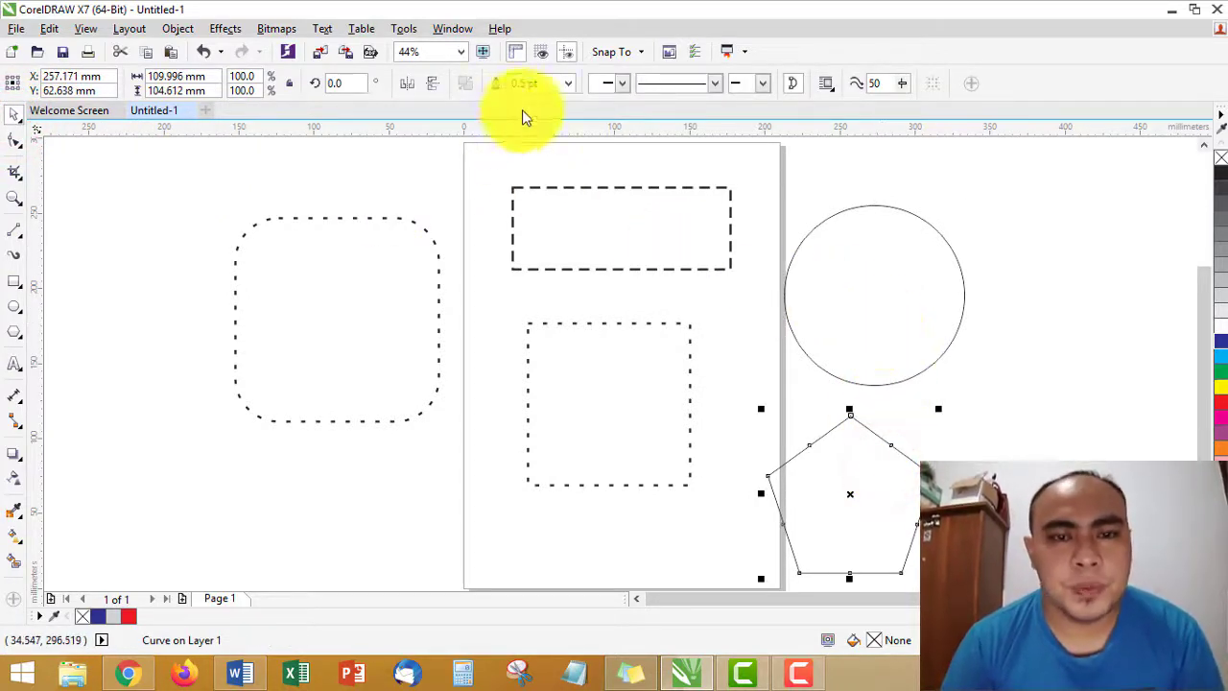
Step: Give the pentagon a 4.0 pt outline with short, widely spaced dashes
{"action": "left_click", "coordinate": [567, 83]}
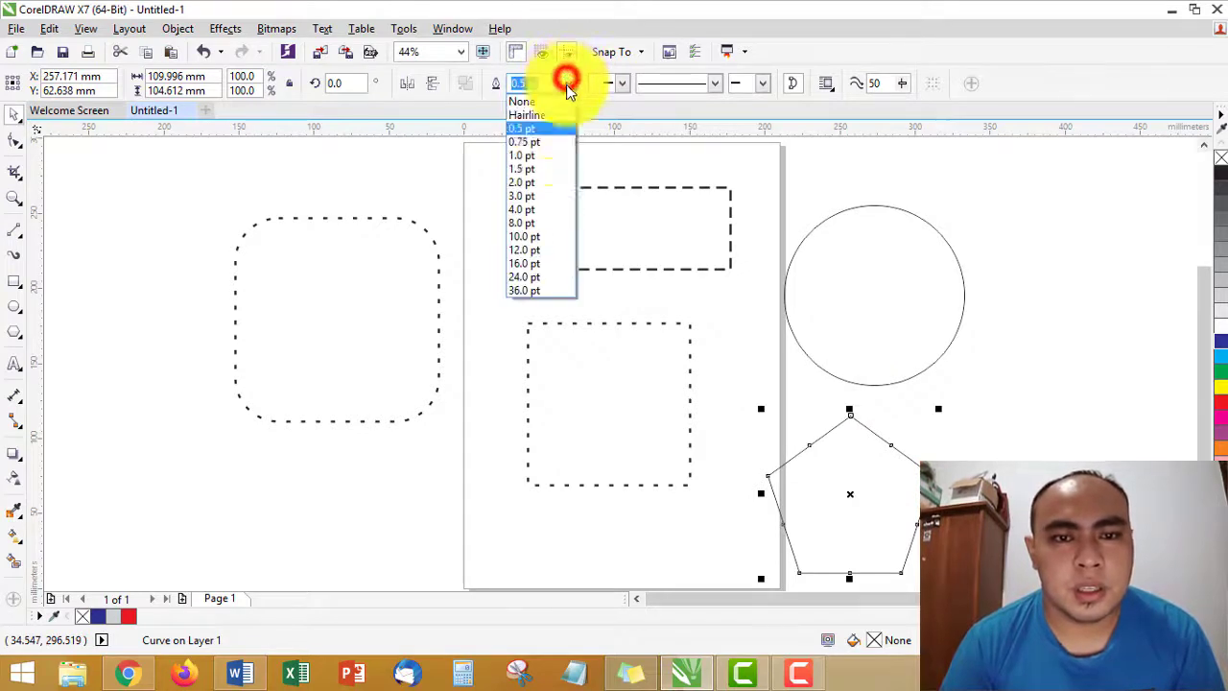
{"action": "left_click", "coordinate": [544, 215]}
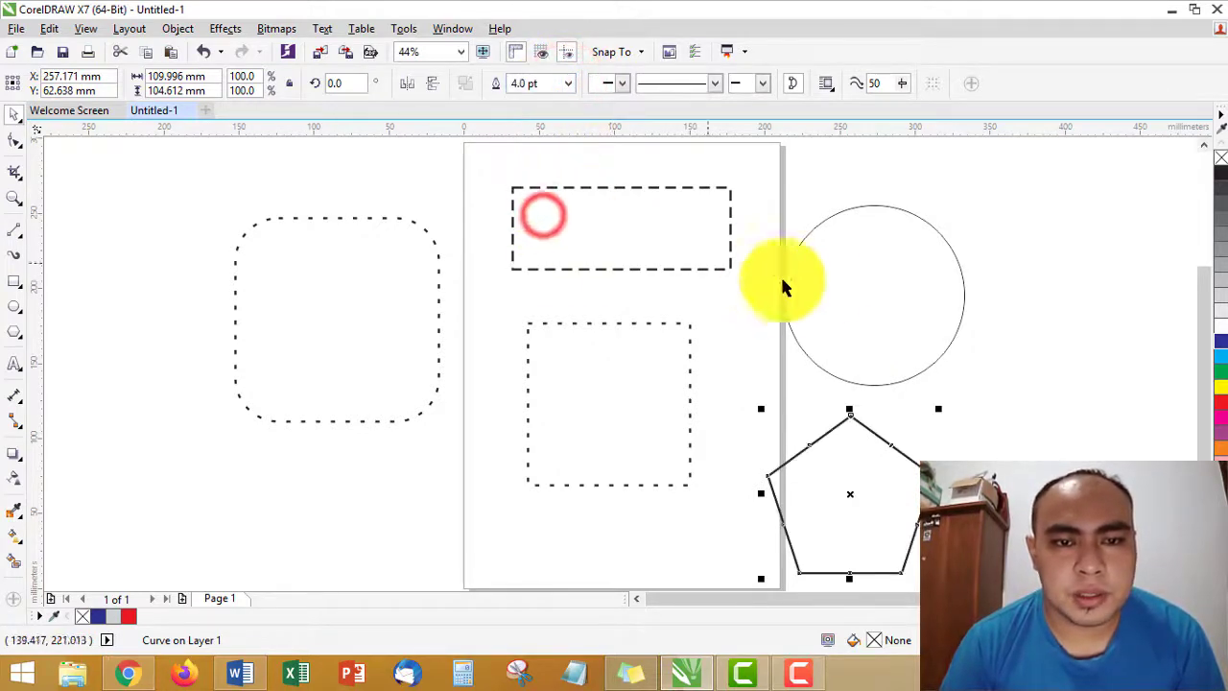
{"action": "left_click", "coordinate": [703, 85]}
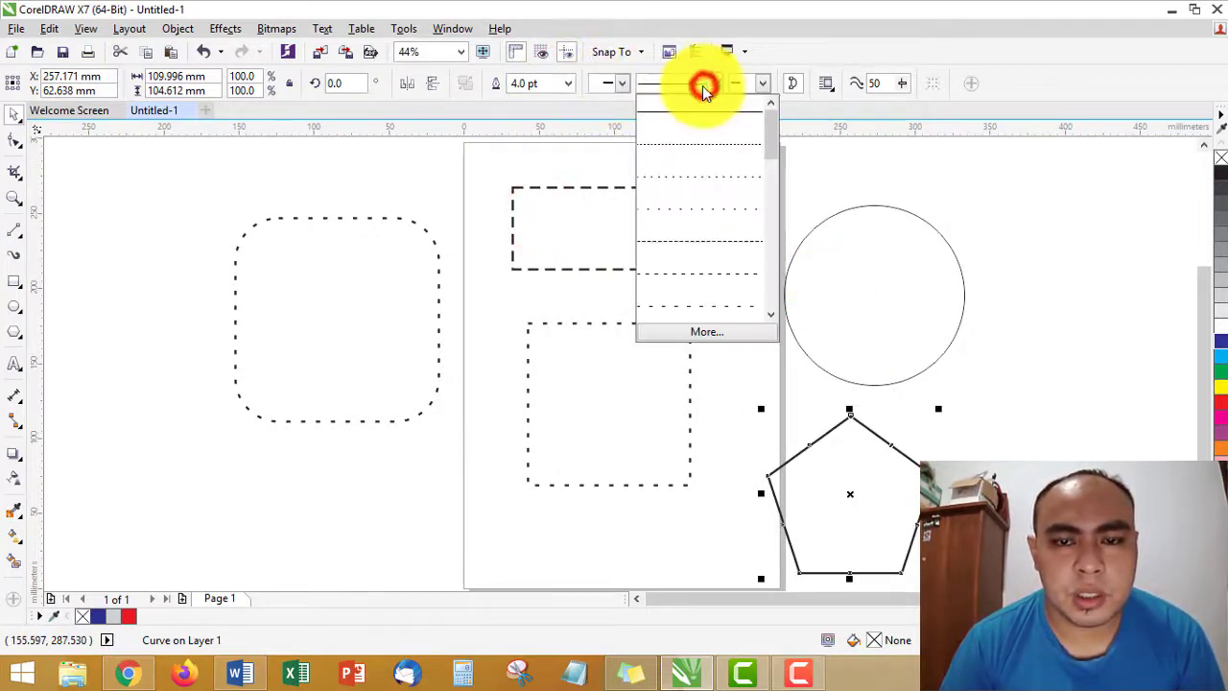
{"action": "left_click", "coordinate": [737, 305]}
Step: Give the circle a 4.0 pt outline with short, widely spaced dashes
{"action": "left_click", "coordinate": [873, 208]}
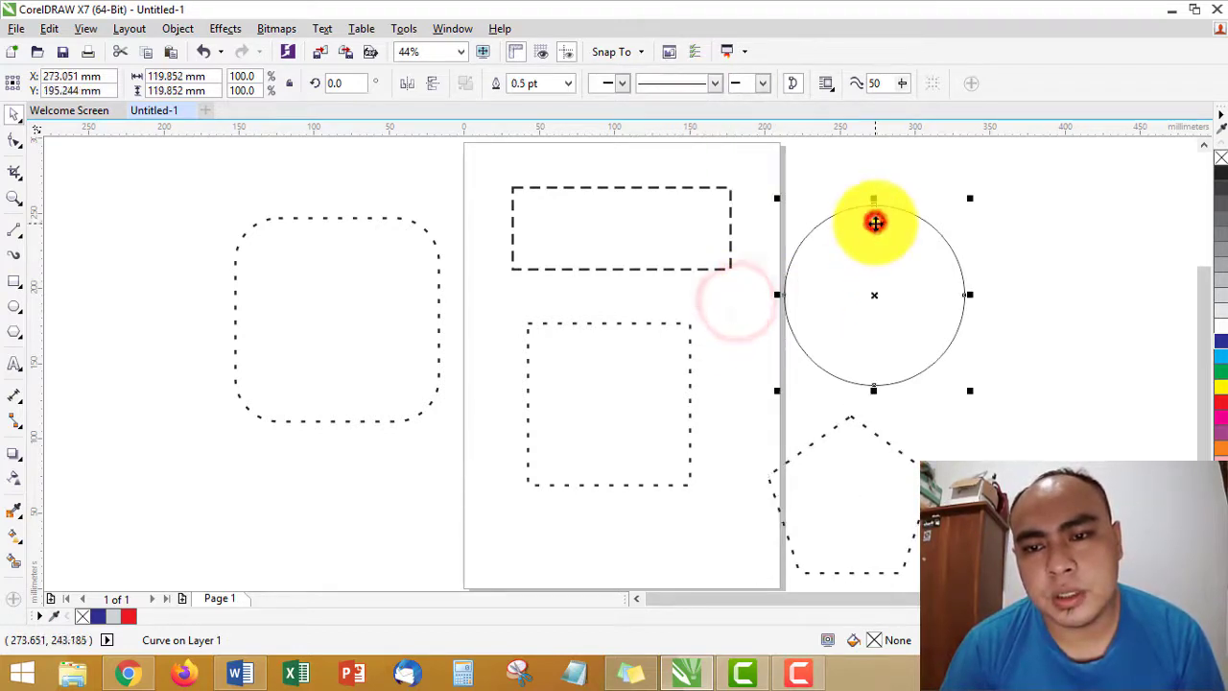
{"action": "left_click", "coordinate": [569, 84]}
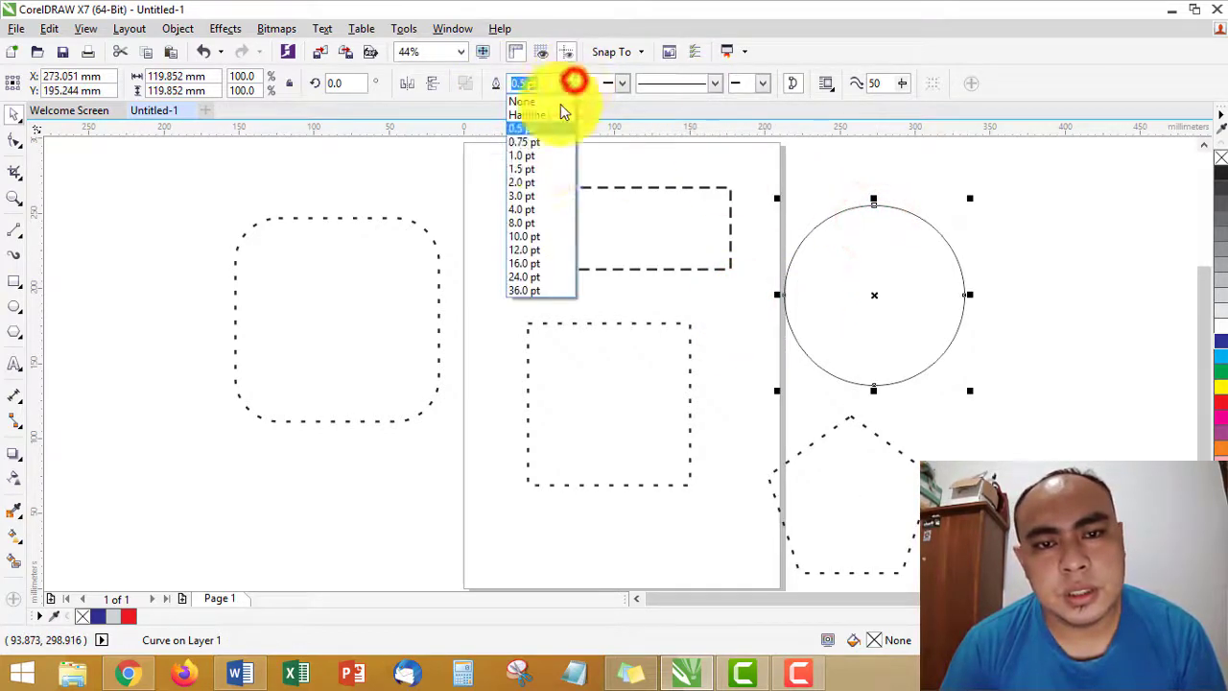
{"action": "left_click", "coordinate": [543, 209]}
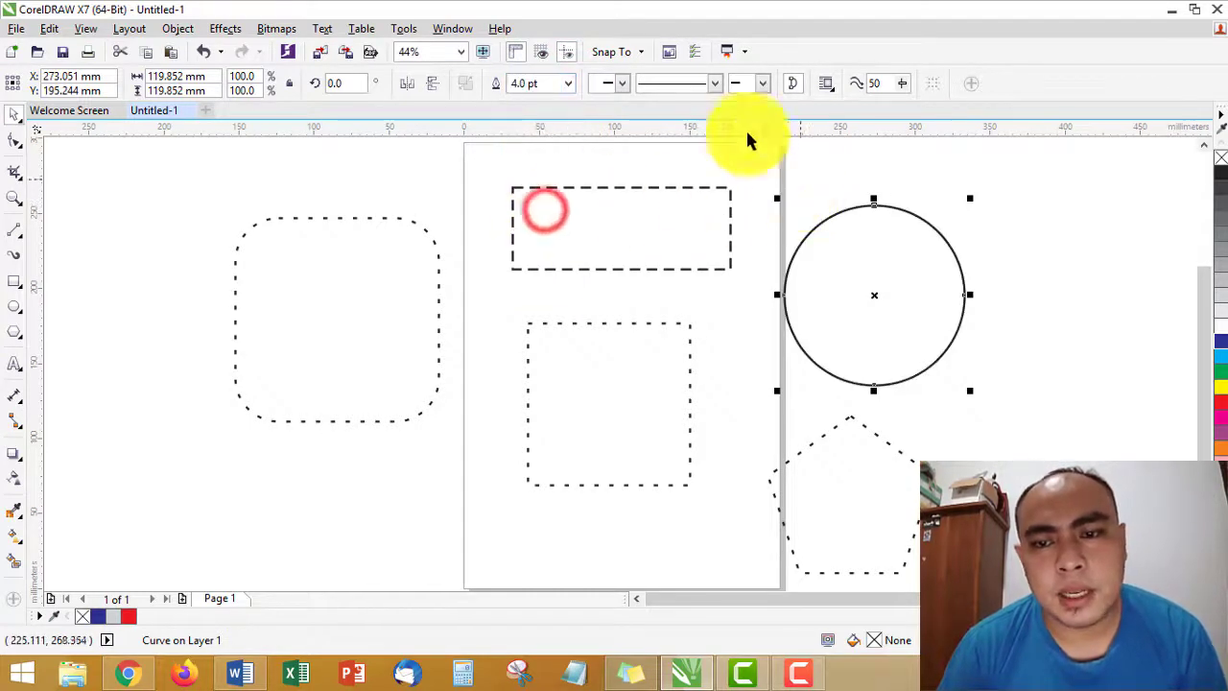
{"action": "left_click", "coordinate": [716, 82]}
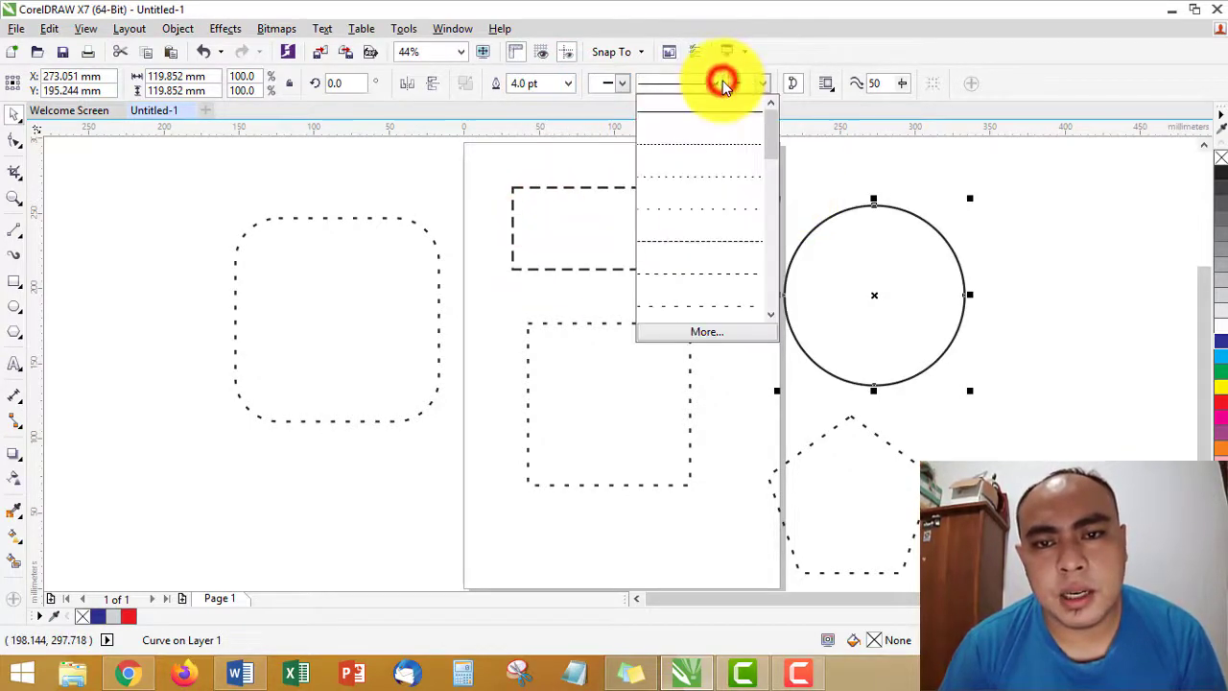
{"action": "left_click", "coordinate": [740, 313]}
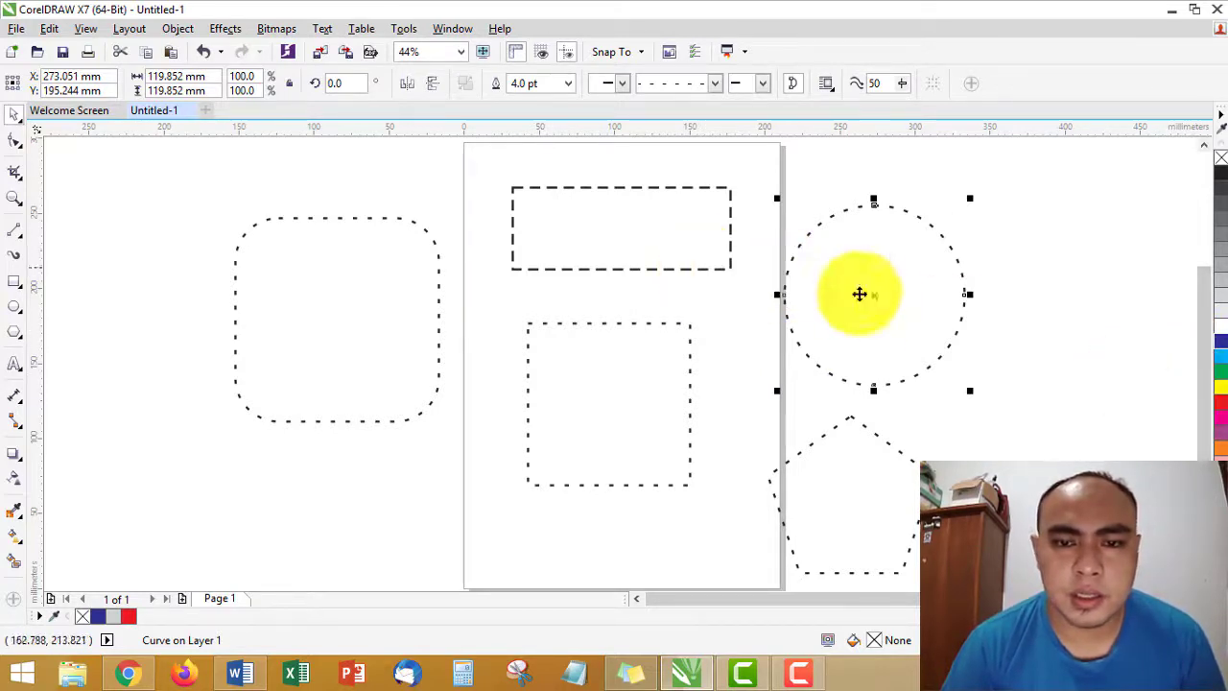
Step: Try a red fill on the circle, undo it, and colour the circle's dashed outline yellow
{"action": "left_click", "coordinate": [1220, 400]}
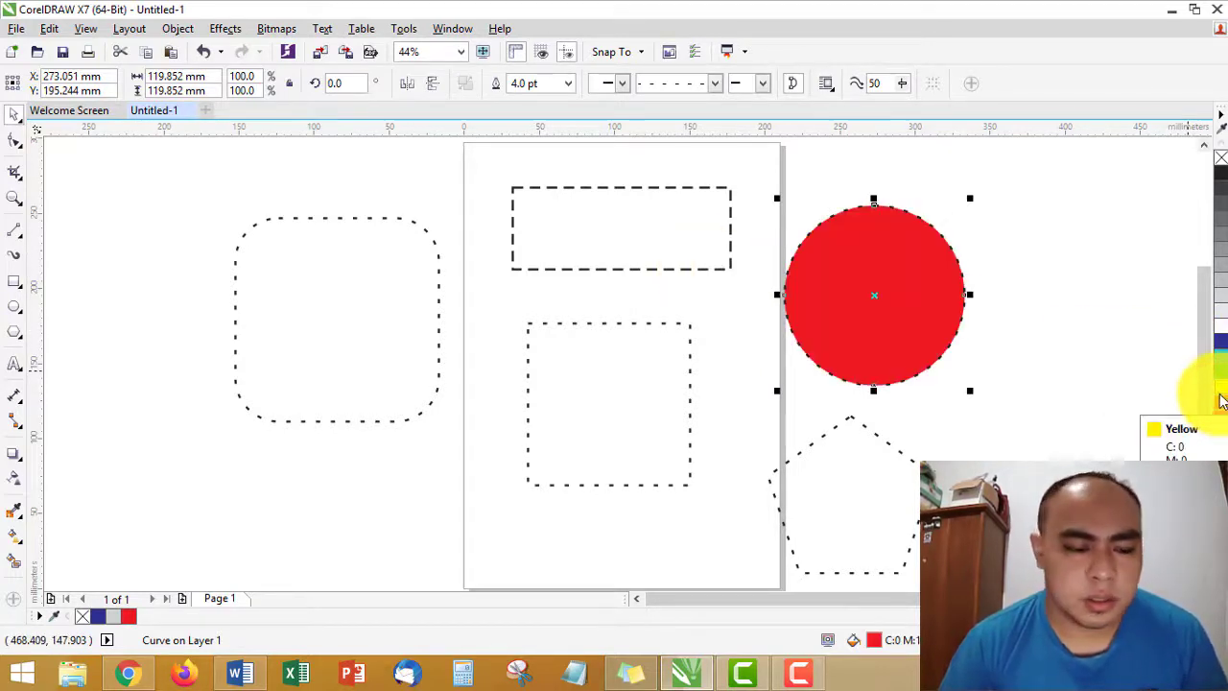
{"action": "key", "text": "ctrl+z"}
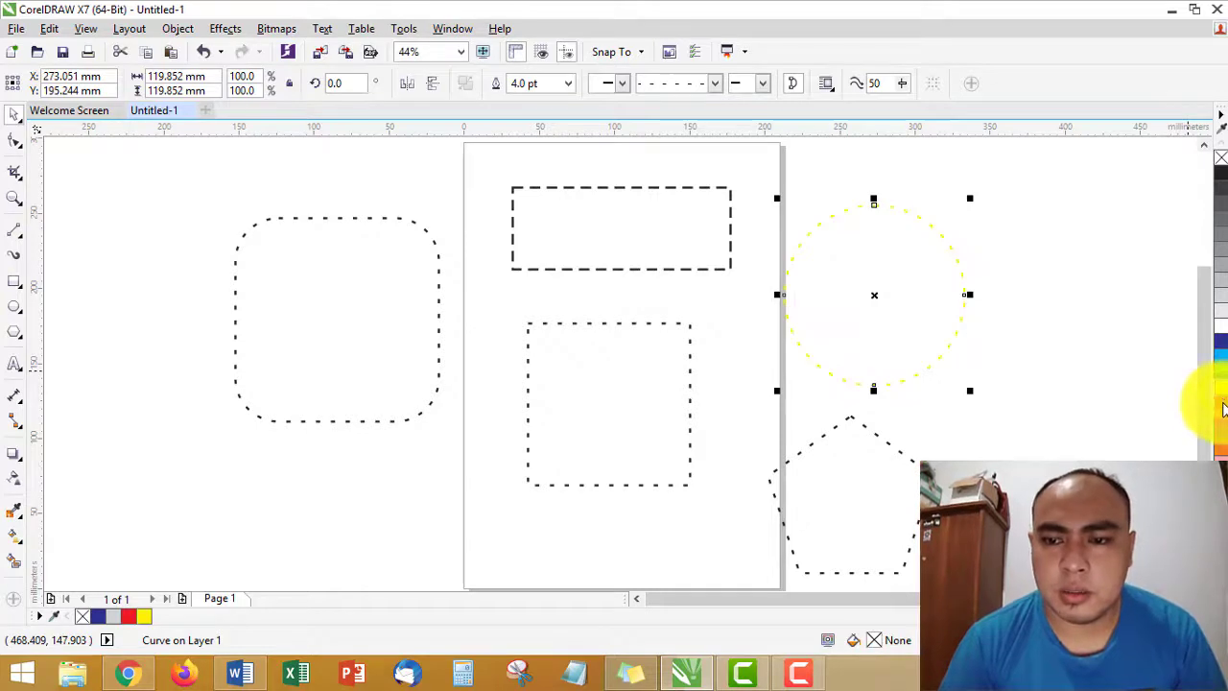